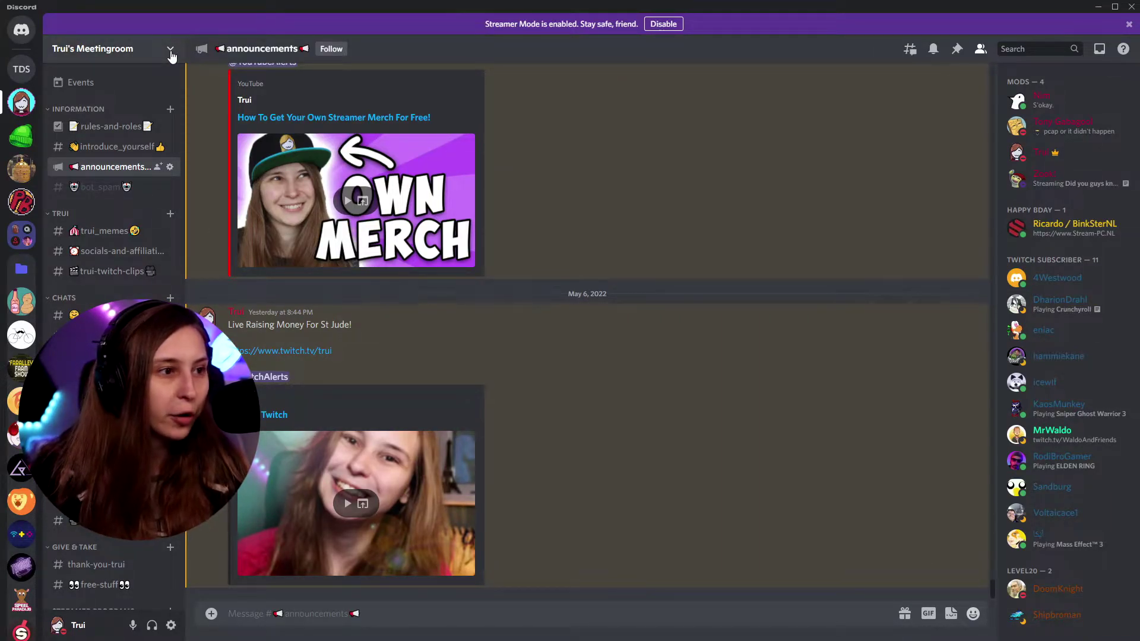
Step: Create a new role named Test in the server's role settings
{"action": "left_click", "coordinate": [170, 53]}
{"action": "left_click", "coordinate": [124, 132]}
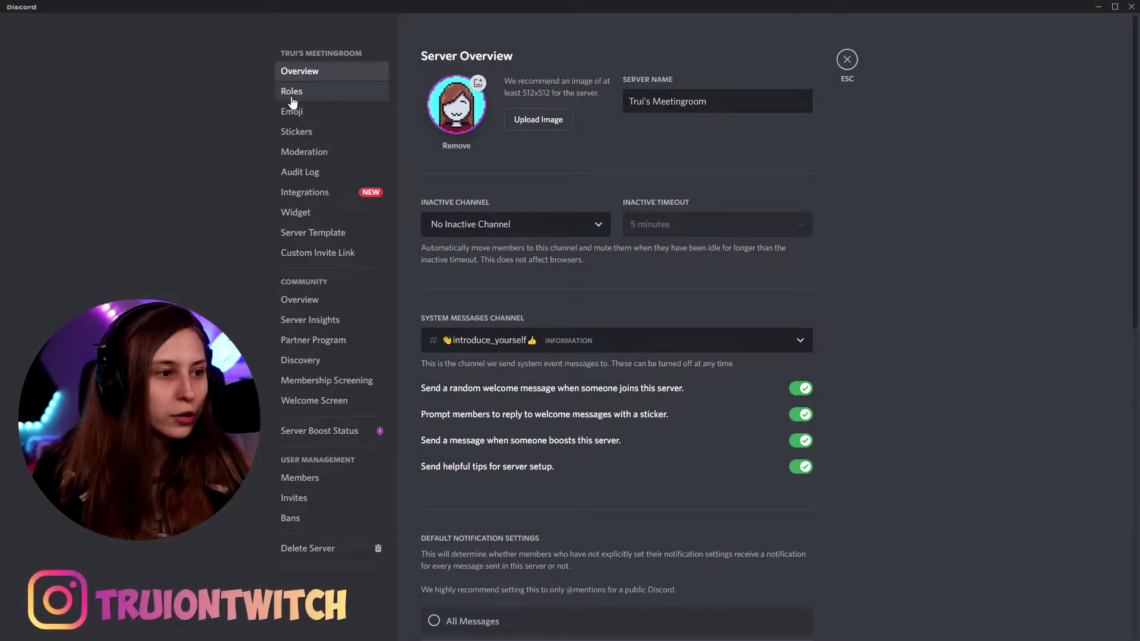
{"action": "left_click", "coordinate": [291, 94]}
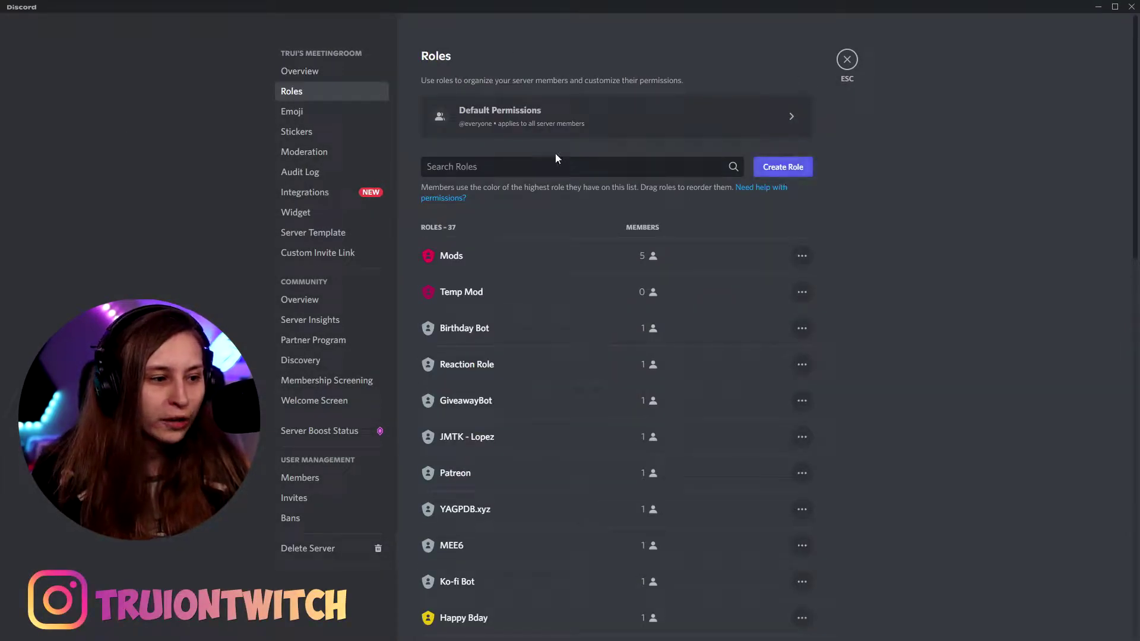
{"action": "scroll", "coordinate": [595, 478], "scroll_direction": "down", "scroll_amount": 8}
{"action": "scroll", "coordinate": [617, 368], "scroll_direction": "up", "scroll_amount": 8}
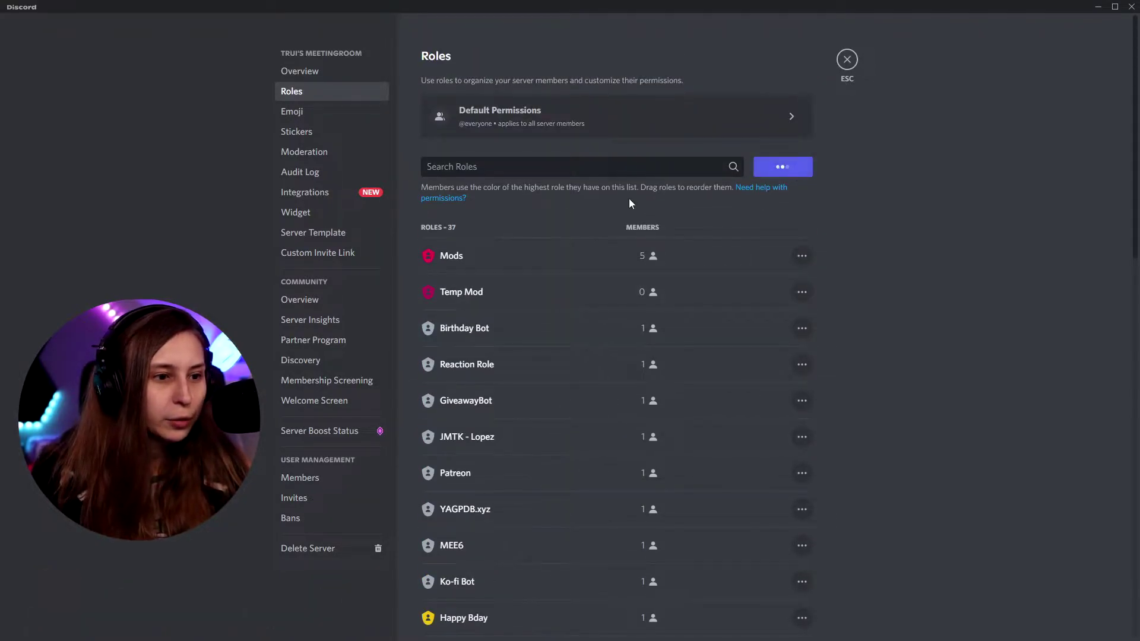
{"action": "left_click_drag", "start_coordinate": [589, 145], "coordinate": [549, 144]}
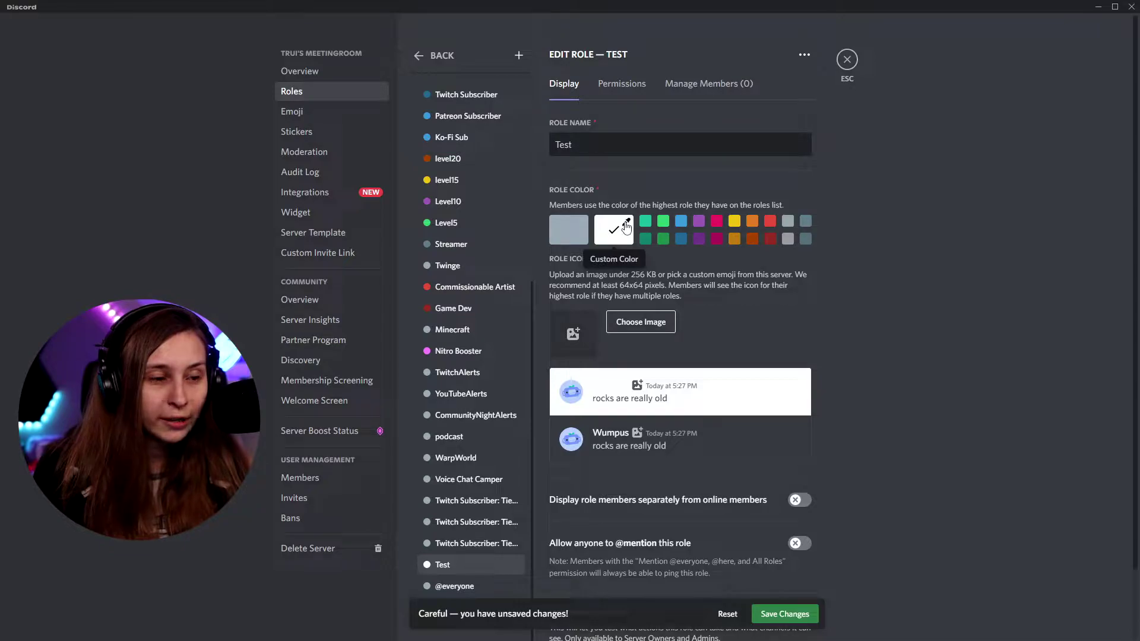
Step: Set the Test role's custom color to the purple #67398a
{"action": "left_click", "coordinate": [627, 227]}
{"action": "left_click_drag", "start_coordinate": [737, 317], "coordinate": [746, 318]}
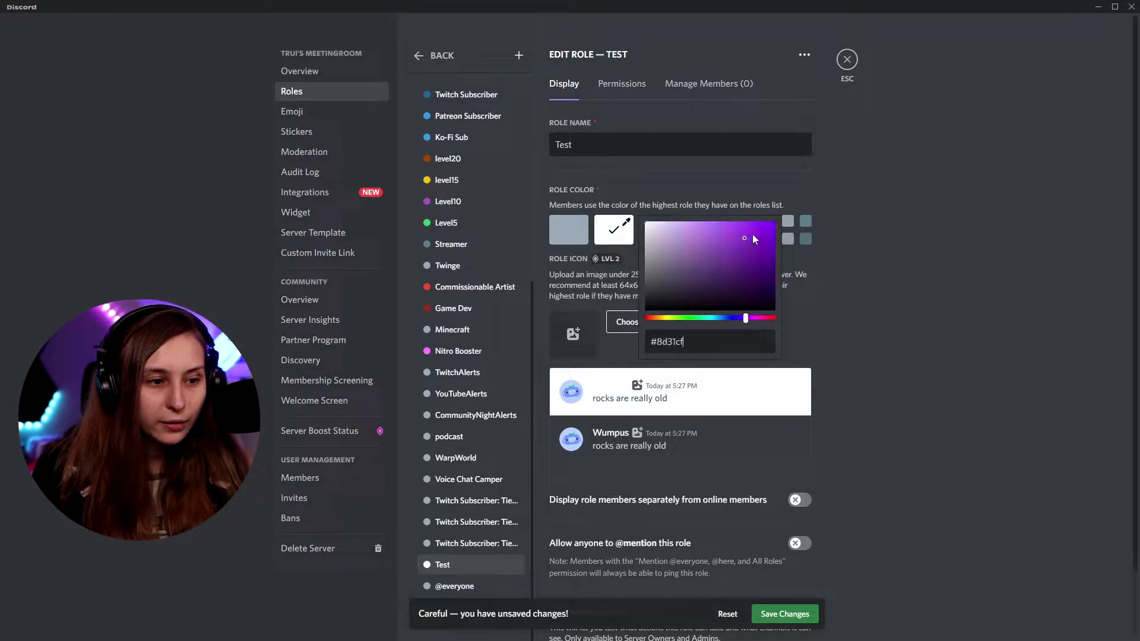
{"action": "left_click_drag", "start_coordinate": [752, 236], "coordinate": [721, 262]}
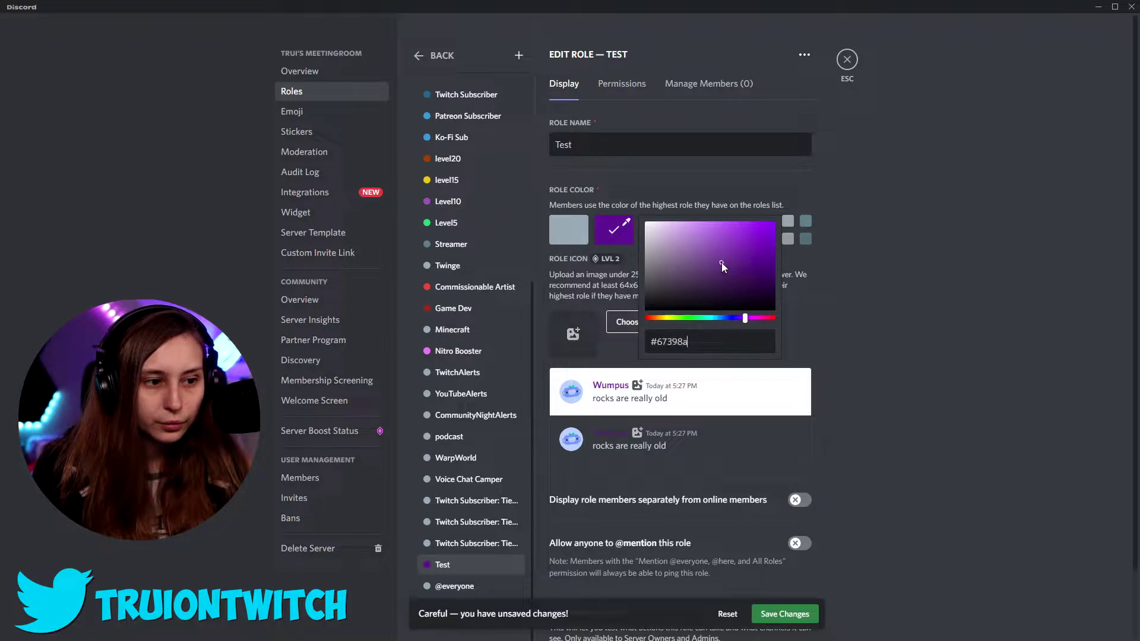
{"action": "left_click", "coordinate": [949, 280]}
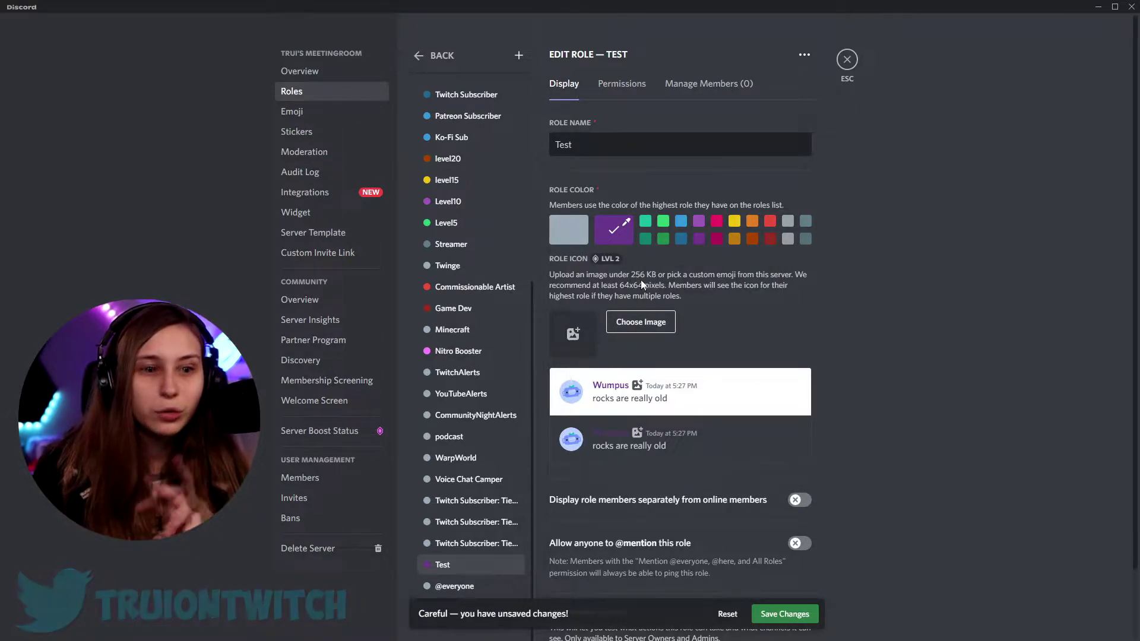
Step: Try to choose an image as the Test role's icon, and dismiss the server boost offer
{"action": "left_click", "coordinate": [621, 325]}
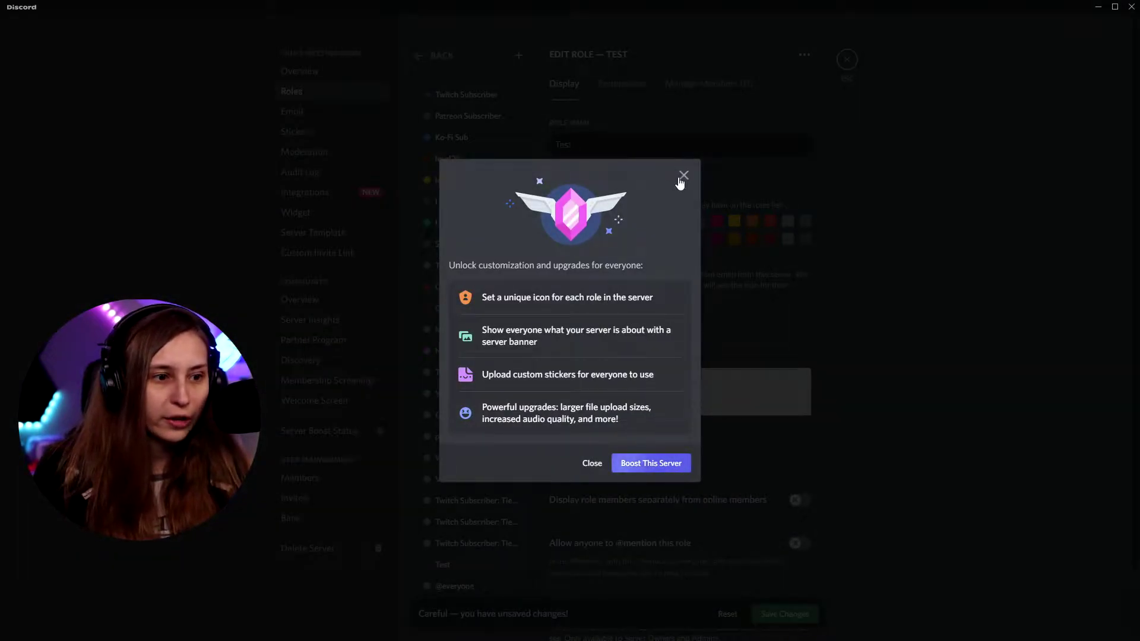
{"action": "left_click", "coordinate": [682, 176]}
{"action": "scroll", "coordinate": [641, 423], "scroll_direction": "down", "scroll_amount": 2}
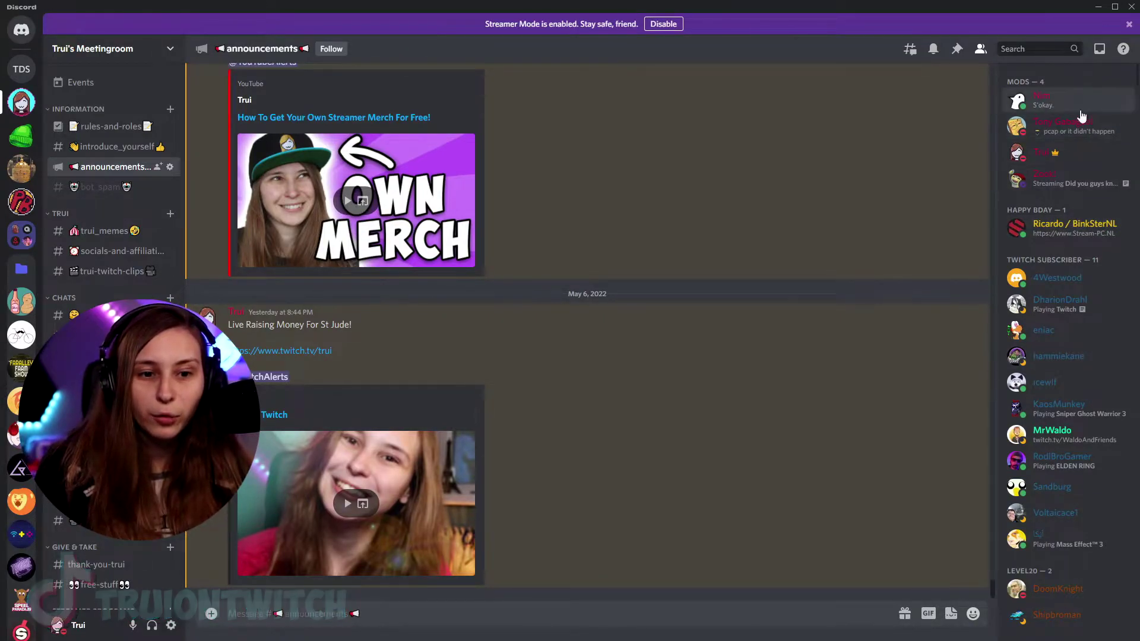
Step: Examine how the server's member list groups online members under separately displayed roles
{"action": "scroll", "coordinate": [1011, 363], "scroll_direction": "down", "scroll_amount": 4}
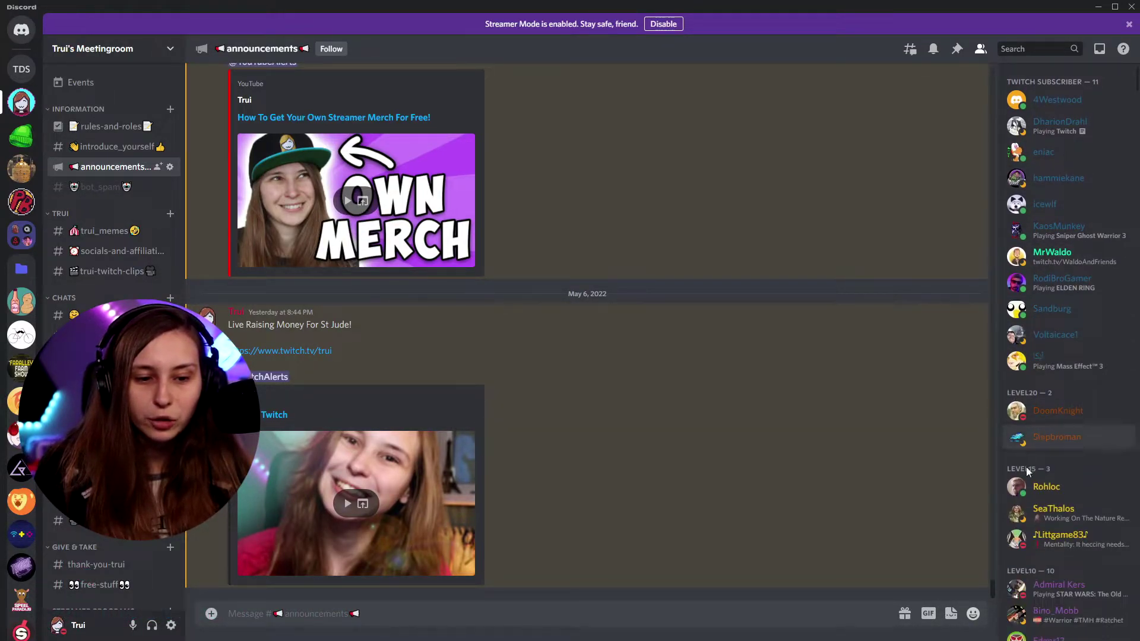
{"action": "scroll", "coordinate": [1037, 452], "scroll_direction": "down", "scroll_amount": 10}
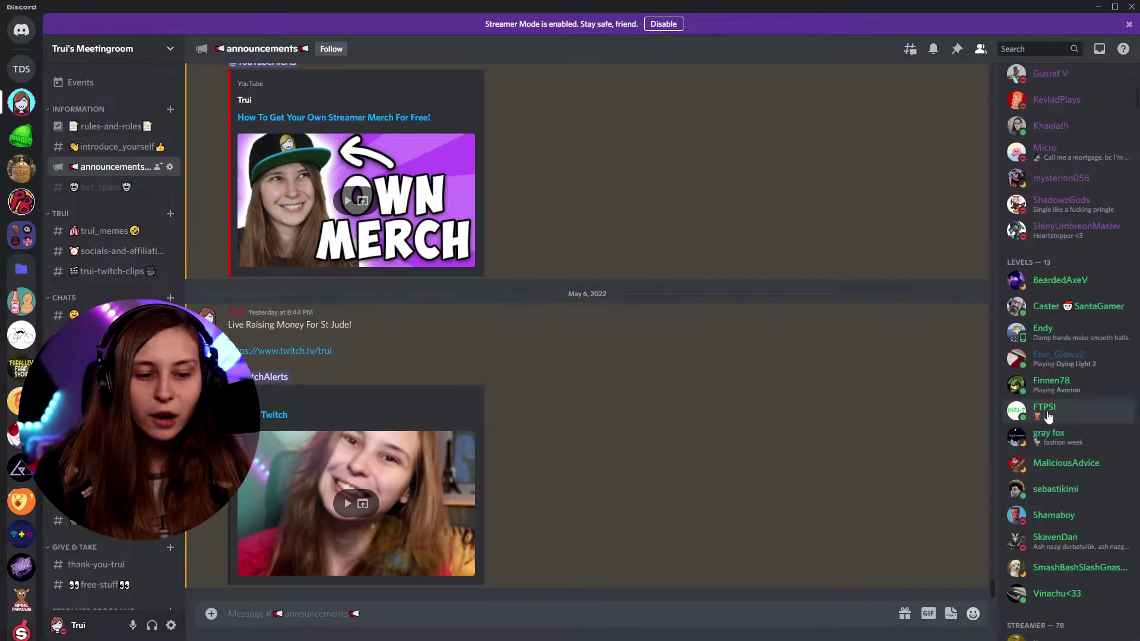
{"action": "scroll", "coordinate": [1070, 375], "scroll_direction": "down", "scroll_amount": 20}
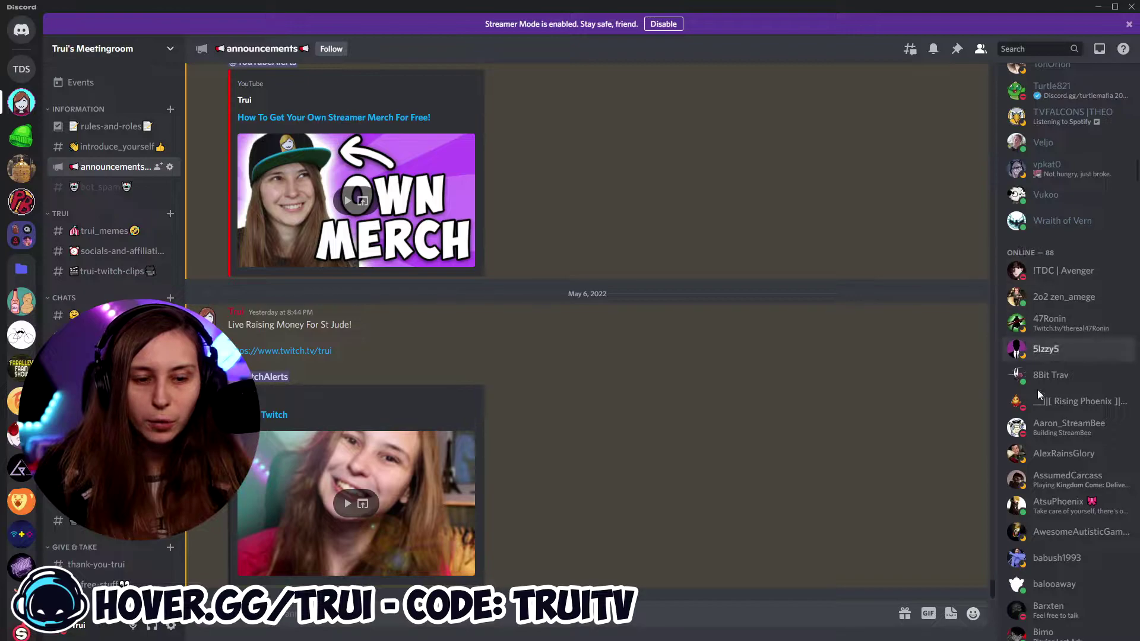
{"action": "scroll", "coordinate": [1038, 389], "scroll_direction": "down", "scroll_amount": 20}
{"action": "scroll", "coordinate": [1101, 178], "scroll_direction": "down", "scroll_amount": 10}
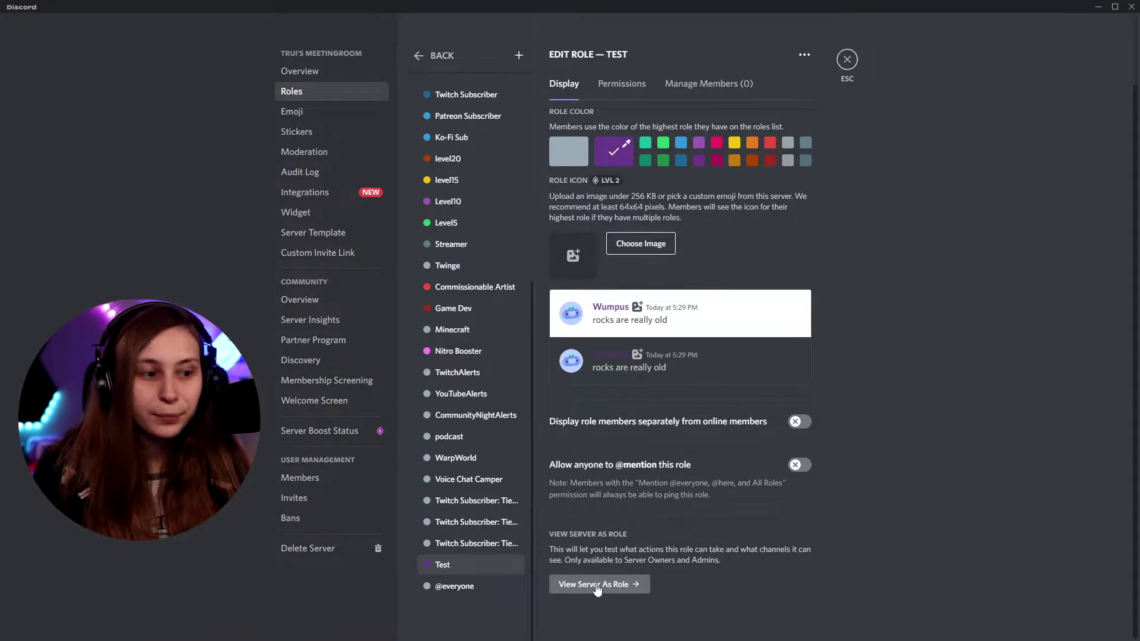
{"action": "scroll", "coordinate": [485, 431], "scroll_direction": "up", "scroll_amount": 5}
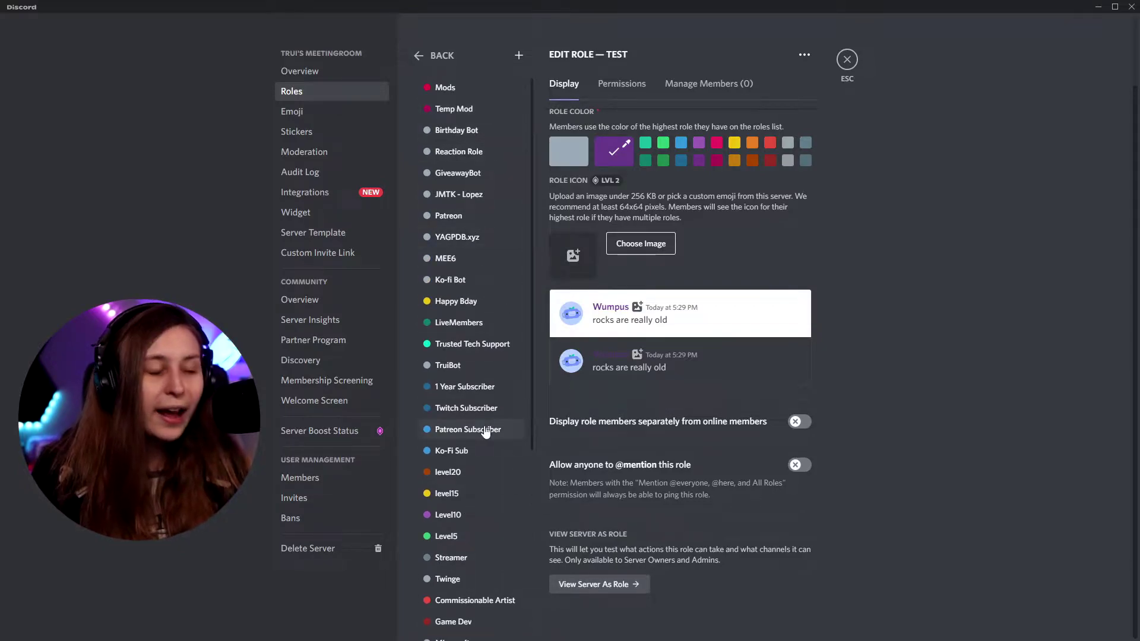
{"action": "scroll", "coordinate": [484, 431], "scroll_direction": "down", "scroll_amount": 6}
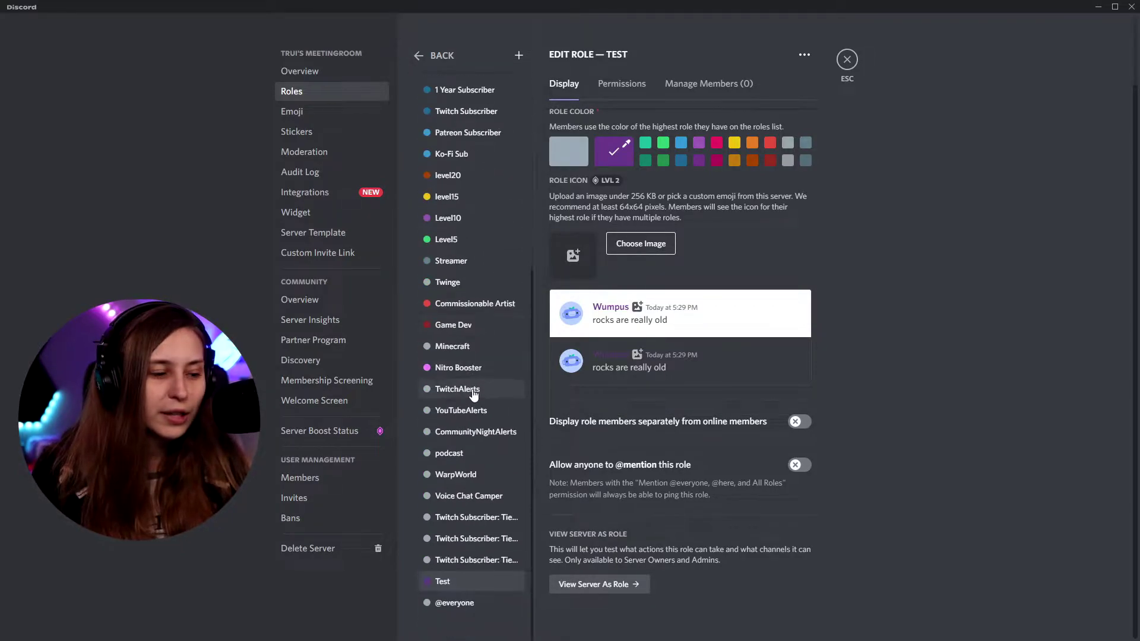
{"action": "scroll", "coordinate": [468, 205], "scroll_direction": "up", "scroll_amount": 4}
{"action": "scroll", "coordinate": [468, 204], "scroll_direction": "up", "scroll_amount": 1}
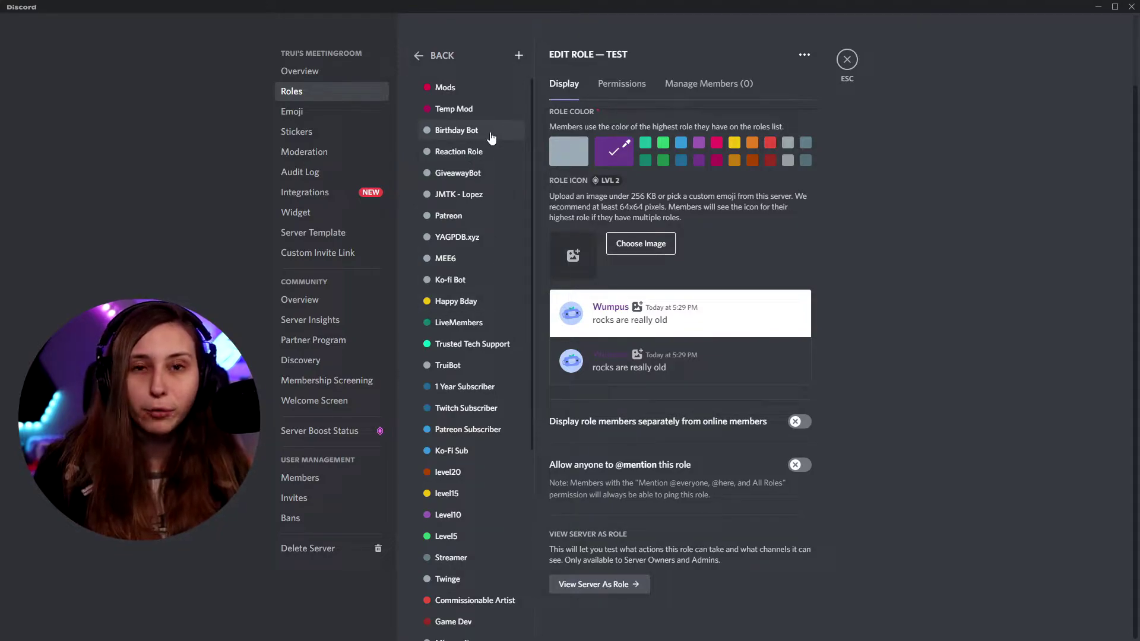
Step: Assign the Test role to the first member of the Mods group from that member's profile
{"action": "left_click", "coordinate": [700, 87]}
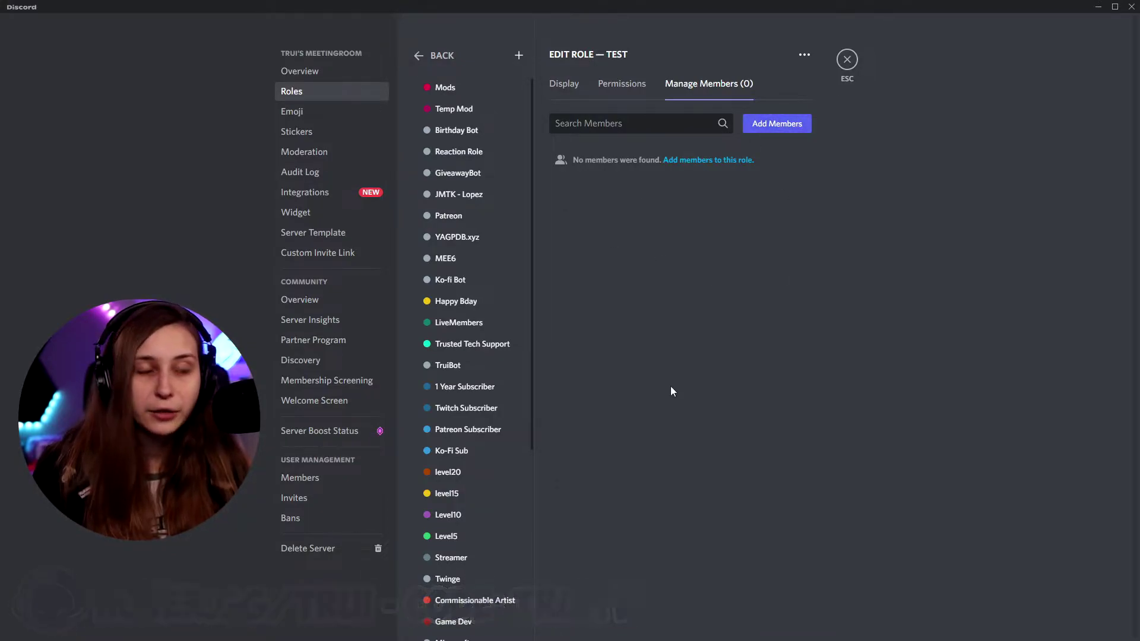
{"action": "left_click", "coordinate": [845, 59]}
{"action": "left_click", "coordinate": [1055, 102]}
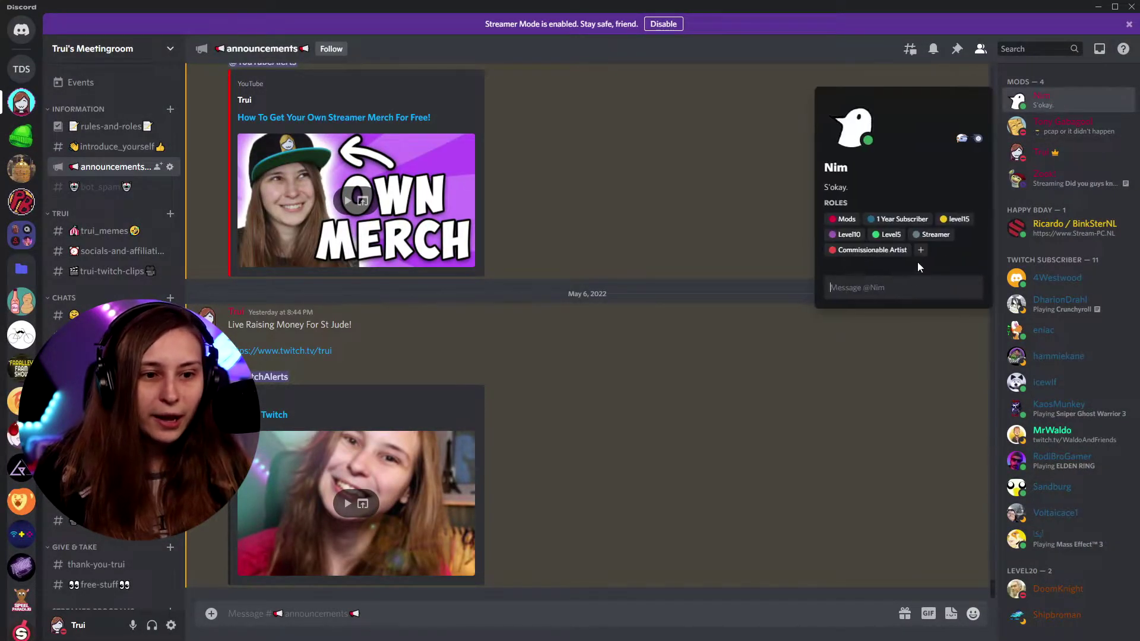
{"action": "left_click", "coordinate": [921, 252]}
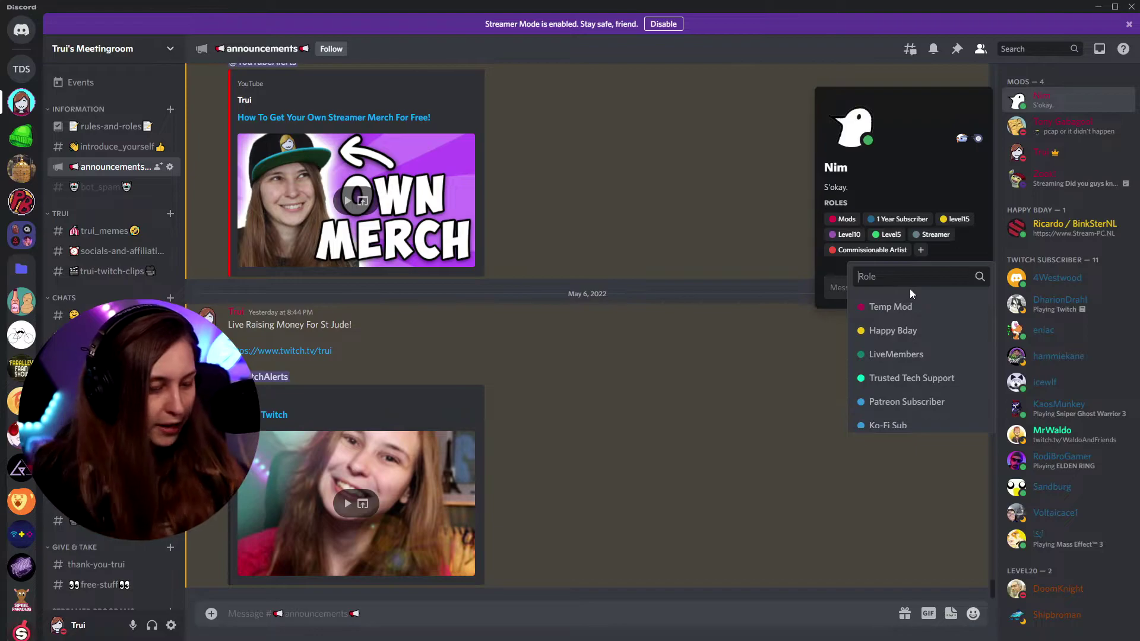
{"action": "type", "text": "test"}
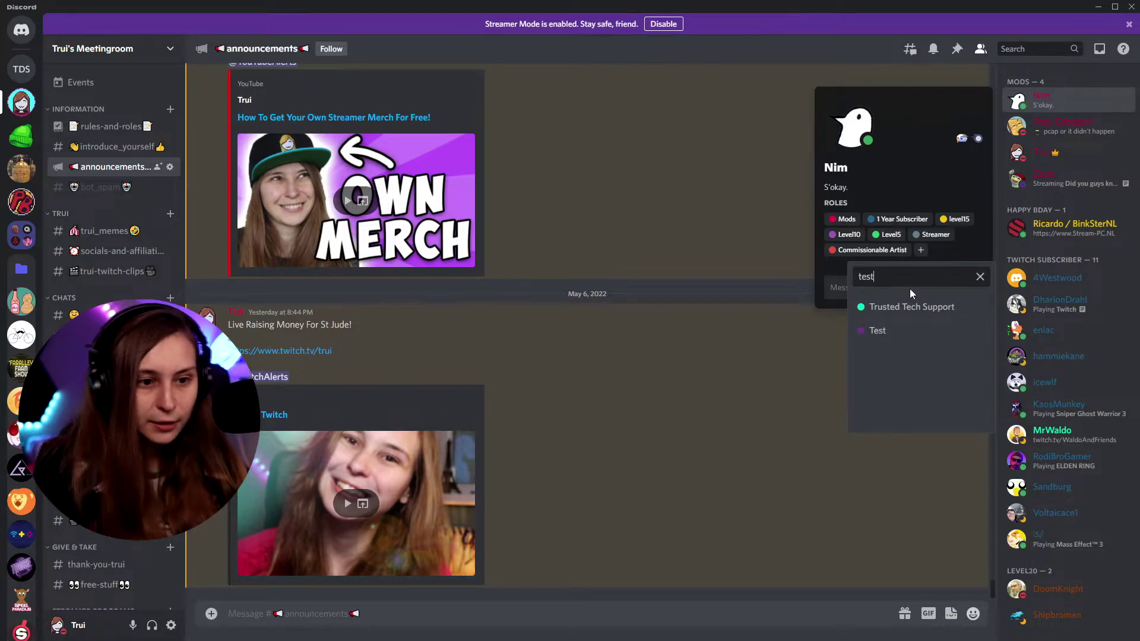
{"action": "left_click", "coordinate": [893, 334]}
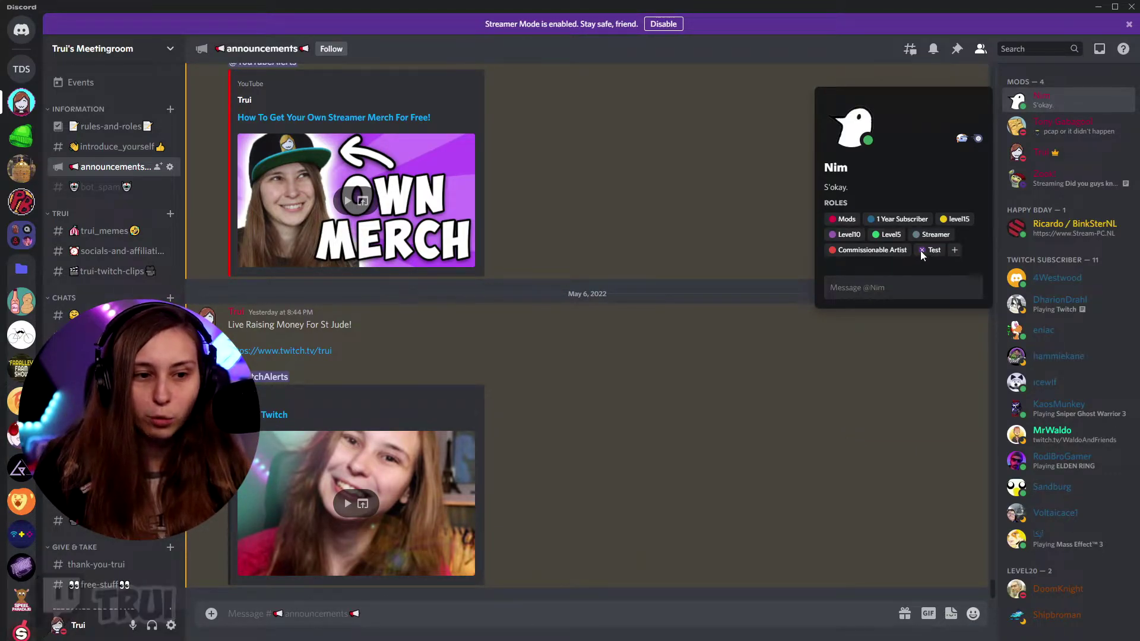
Step: Return to the server's role settings and open the Test role's permissions
{"action": "left_click", "coordinate": [110, 48]}
{"action": "left_click", "coordinate": [116, 123]}
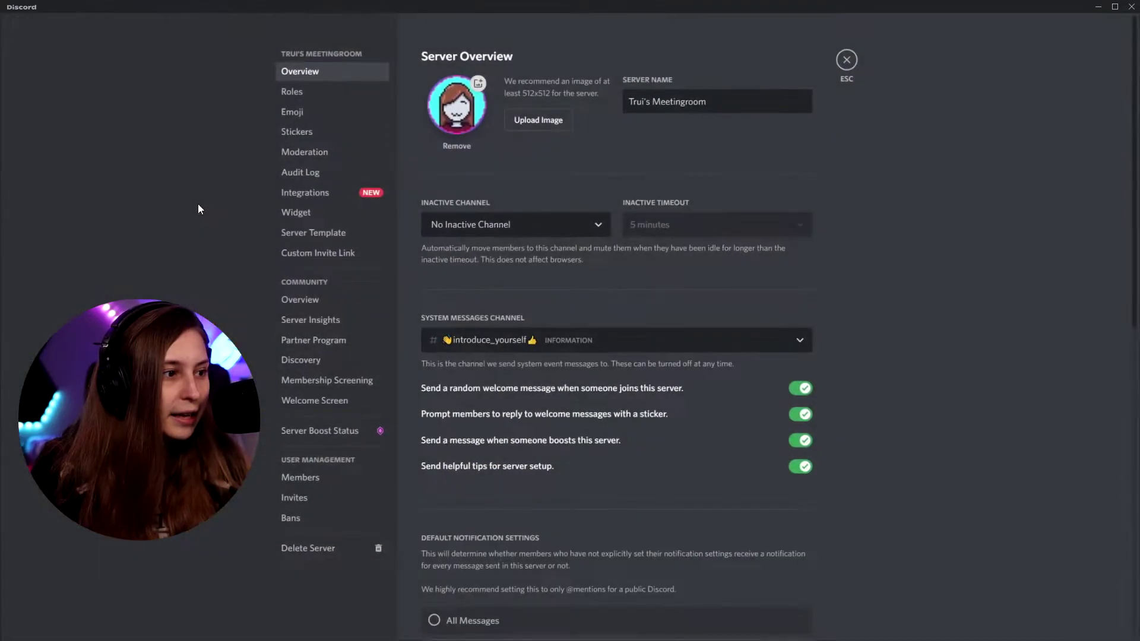
{"action": "left_click", "coordinate": [312, 93]}
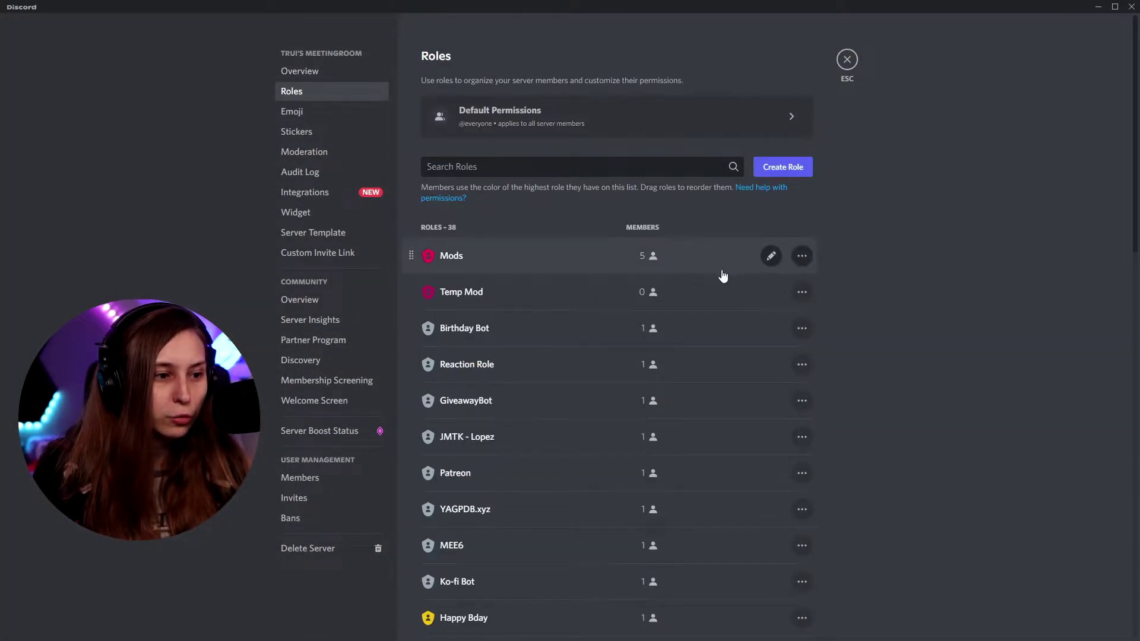
{"action": "scroll", "coordinate": [719, 272], "scroll_direction": "down", "scroll_amount": 15}
{"action": "left_click", "coordinate": [569, 585]}
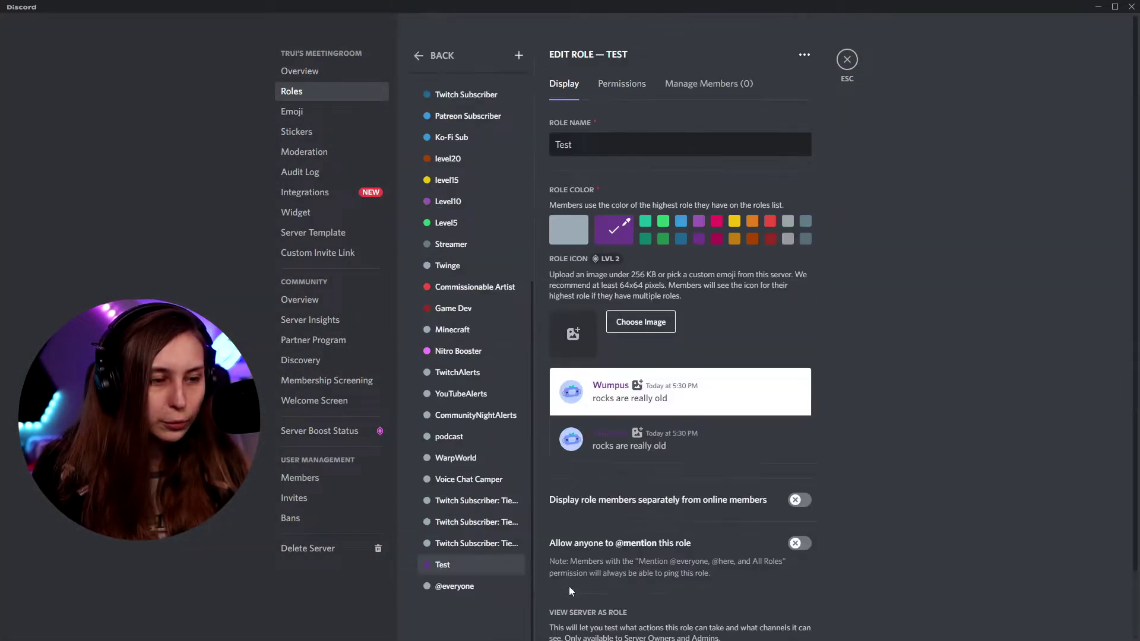
{"action": "left_click", "coordinate": [621, 93]}
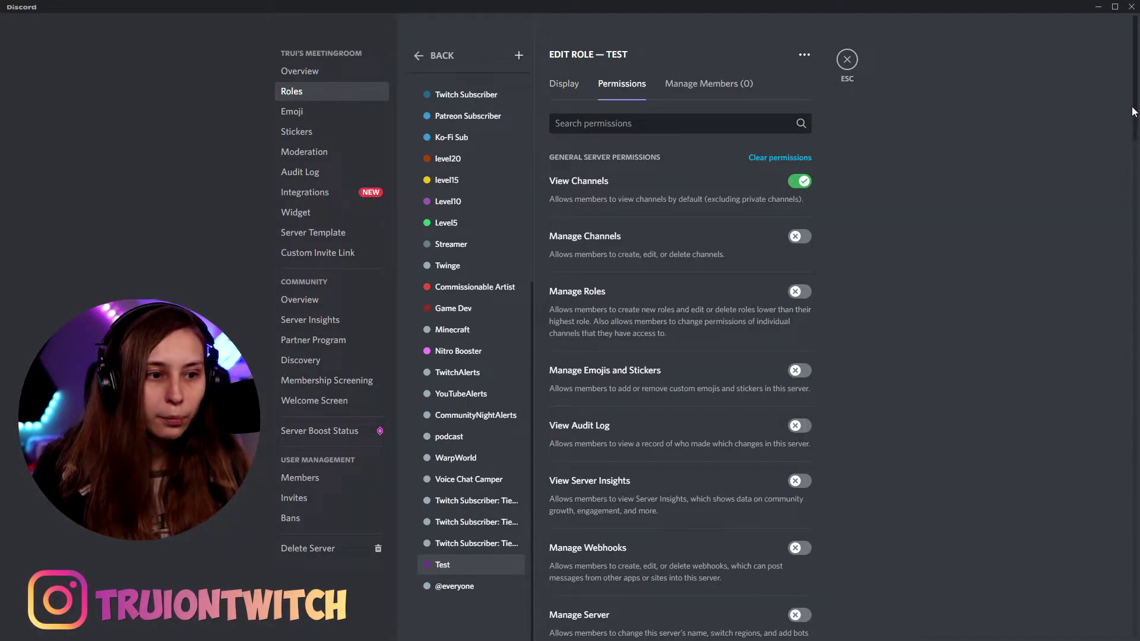
Step: Examine the Test role's general server permissions, from View Channels to Manage Server
{"action": "left_click_drag", "start_coordinate": [1133, 112], "coordinate": [1132, 177]}
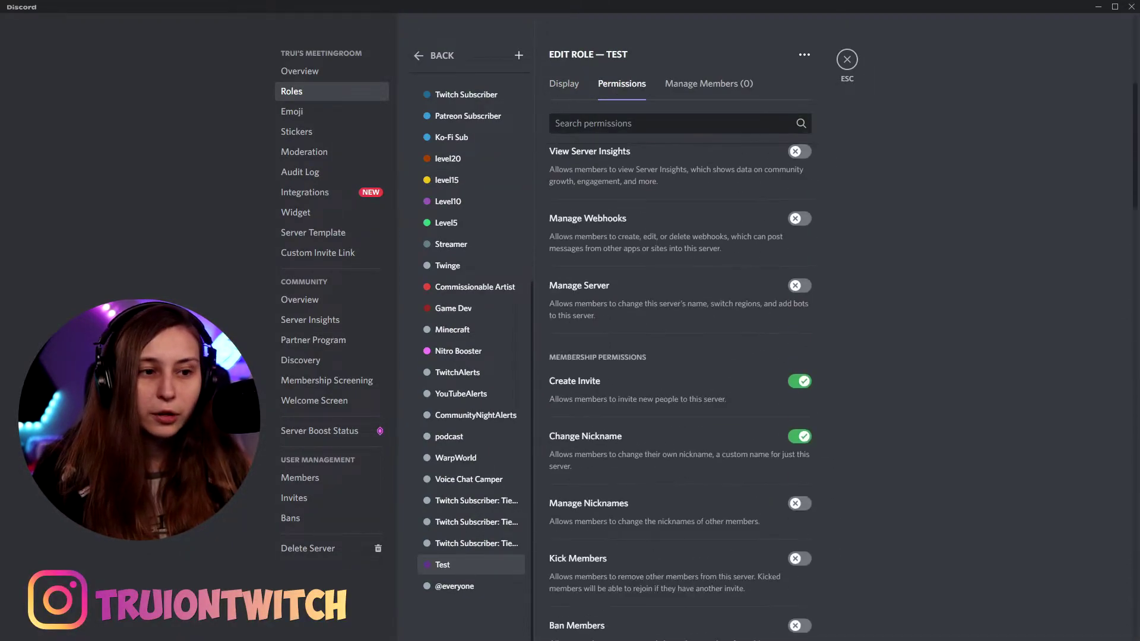
{"action": "scroll", "coordinate": [578, 189], "scroll_direction": "up", "scroll_amount": 5}
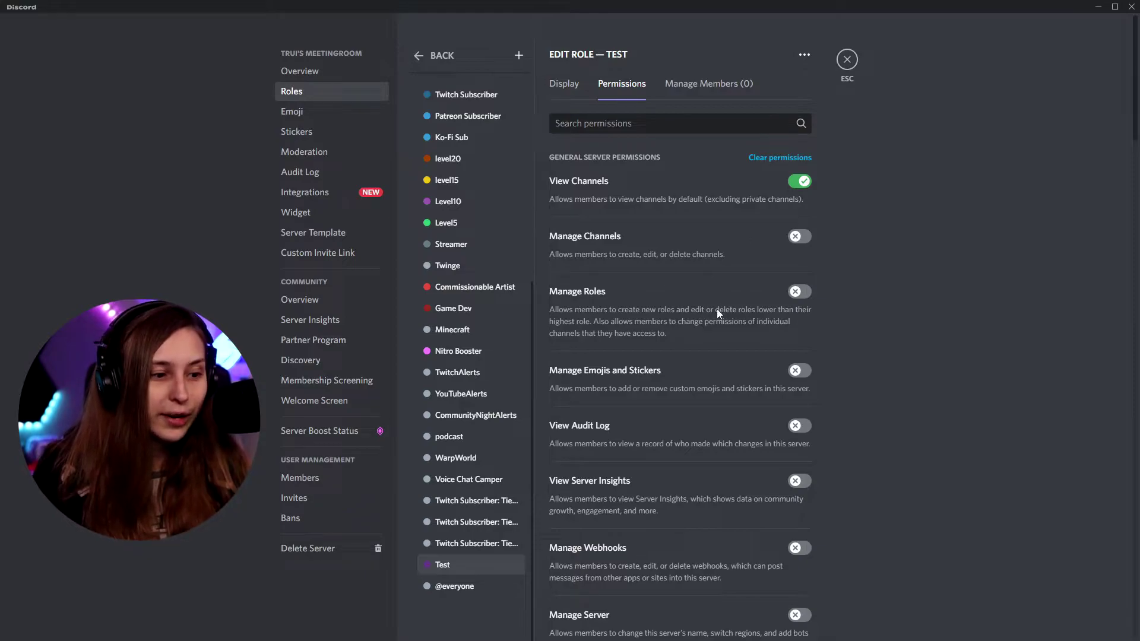
{"action": "scroll", "coordinate": [683, 333], "scroll_direction": "down", "scroll_amount": 1}
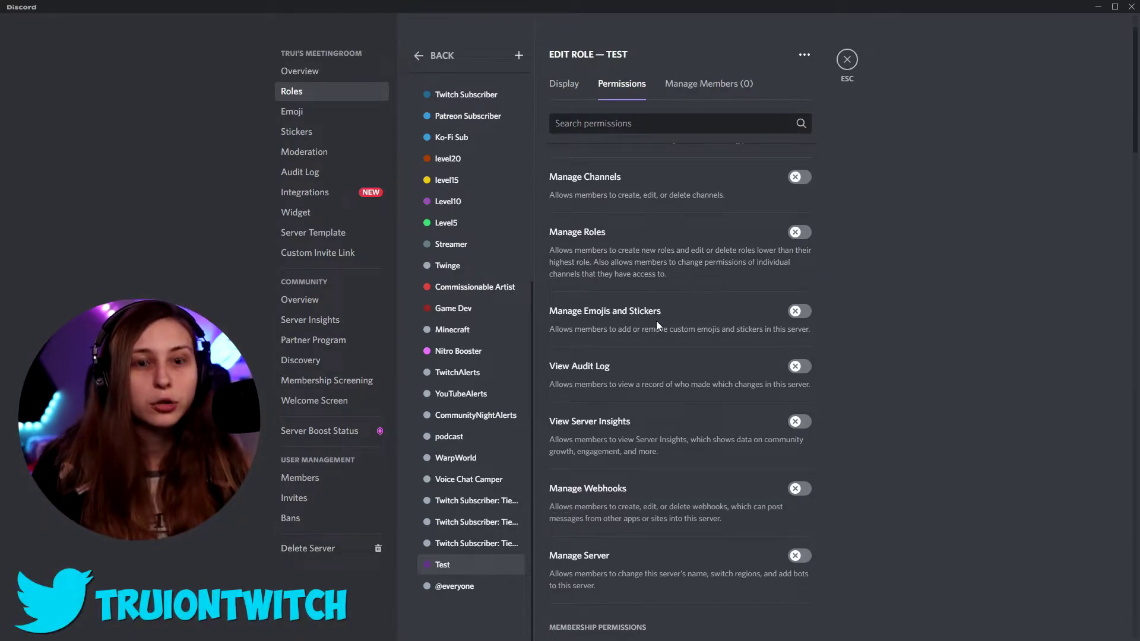
{"action": "scroll", "coordinate": [657, 320], "scroll_direction": "down", "scroll_amount": 2}
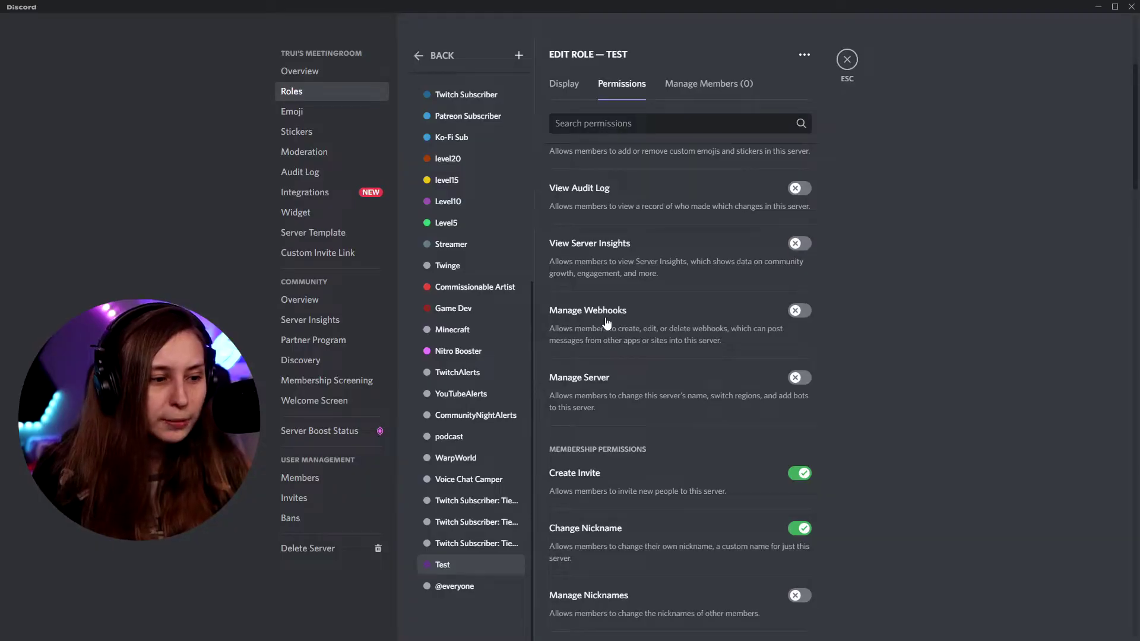
{"action": "scroll", "coordinate": [629, 412], "scroll_direction": "up", "scroll_amount": 5}
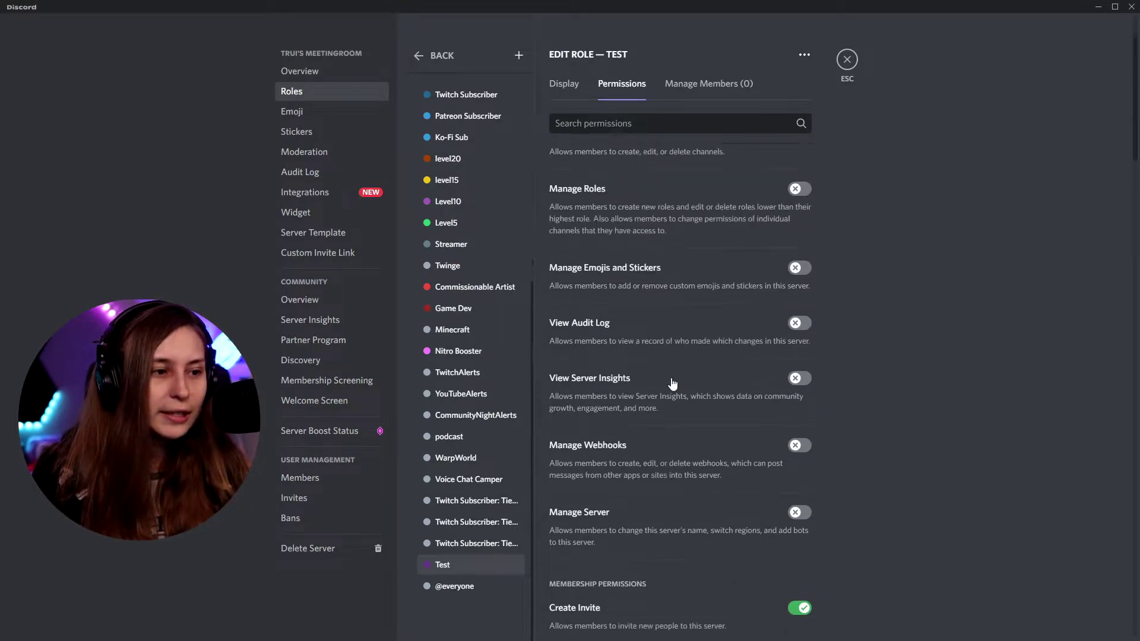
Step: Examine the Test role's membership permissions and its text channel permissions from Send Messages to Add Reactions
{"action": "scroll", "coordinate": [692, 430], "scroll_direction": "down", "scroll_amount": 3}
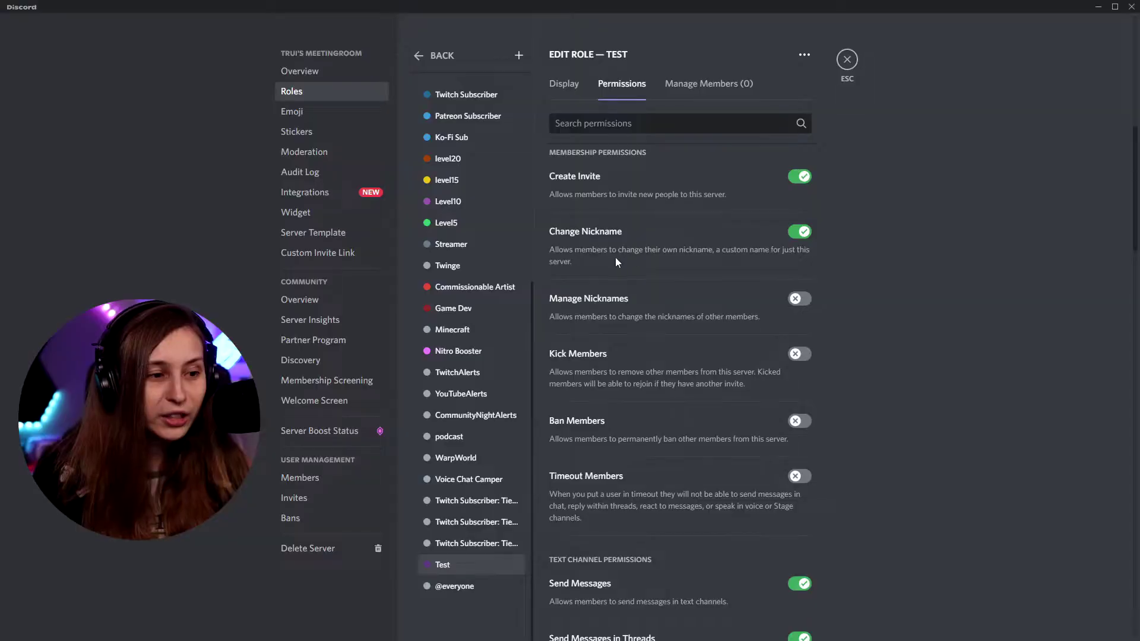
{"action": "scroll", "coordinate": [633, 276], "scroll_direction": "down", "scroll_amount": 1}
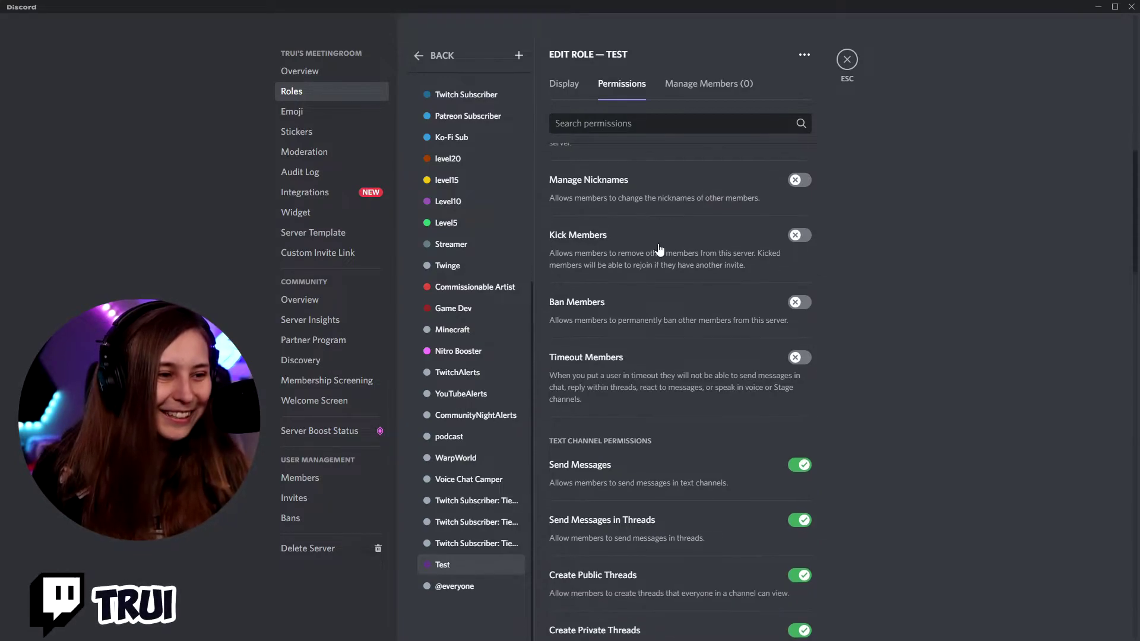
{"action": "scroll", "coordinate": [617, 256], "scroll_direction": "down", "scroll_amount": 2}
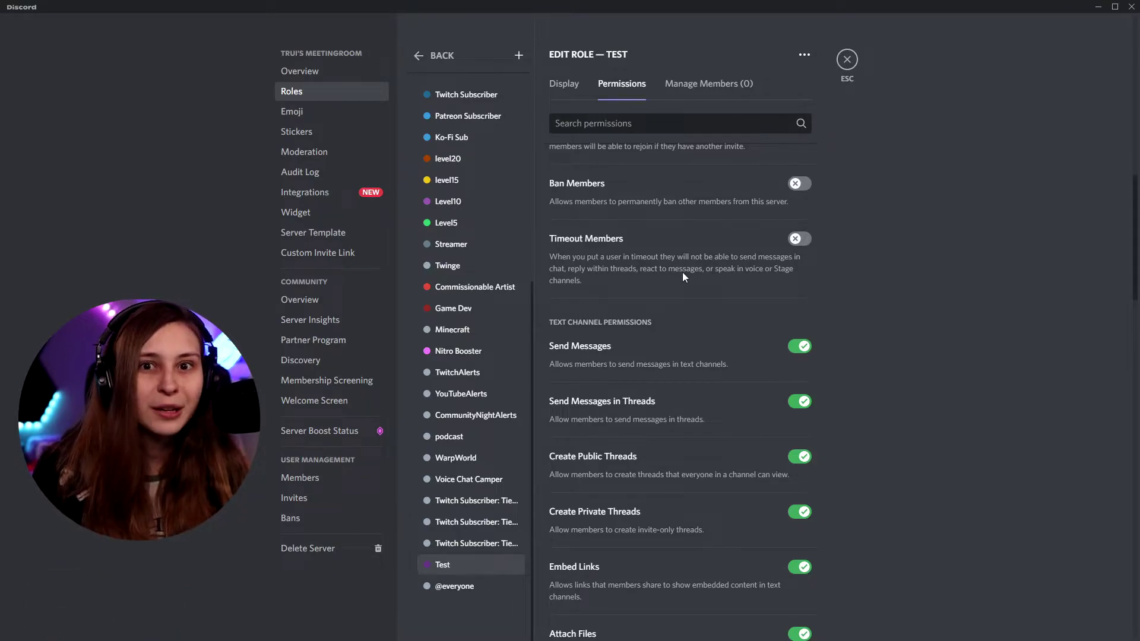
{"action": "scroll", "coordinate": [682, 271], "scroll_direction": "down", "scroll_amount": 1}
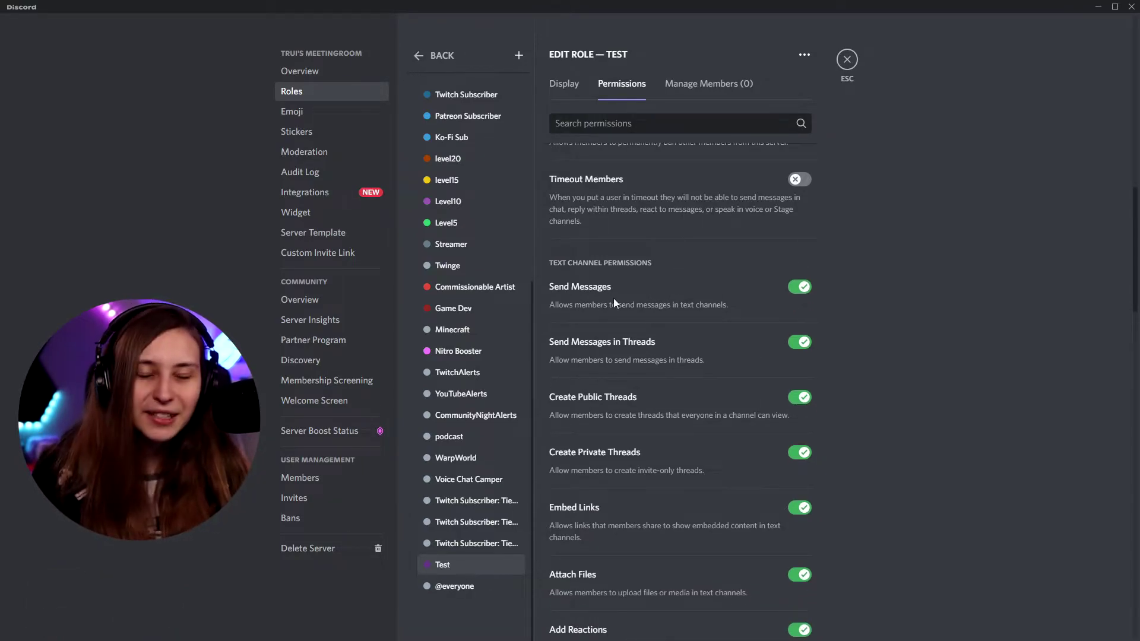
{"action": "scroll", "coordinate": [613, 302], "scroll_direction": "down", "scroll_amount": 2}
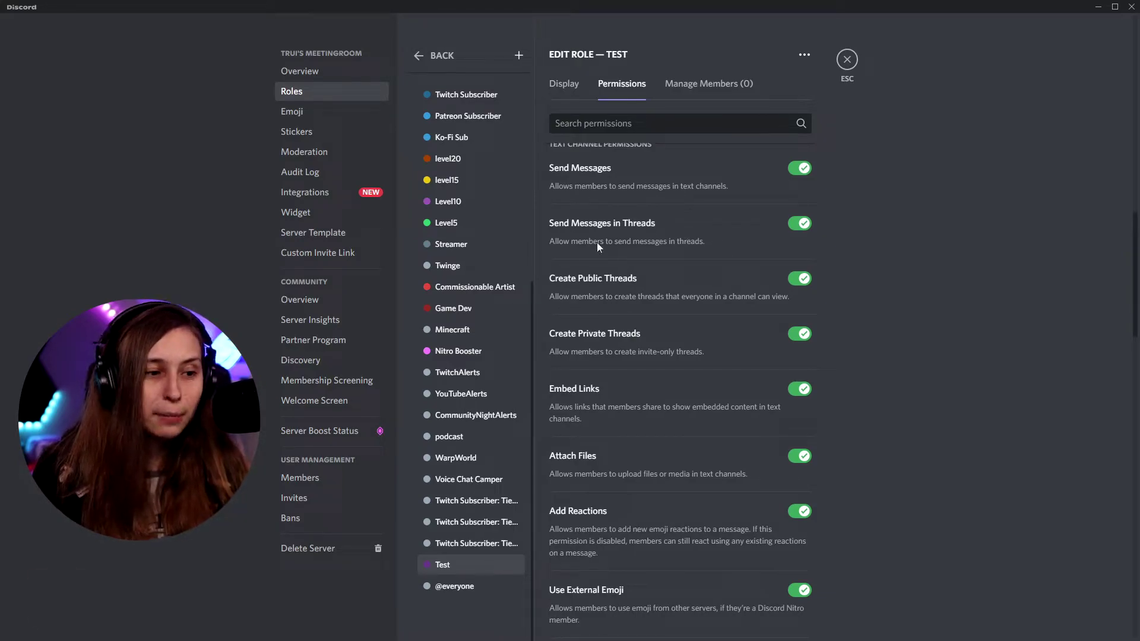
{"action": "scroll", "coordinate": [603, 296], "scroll_direction": "down", "scroll_amount": 1}
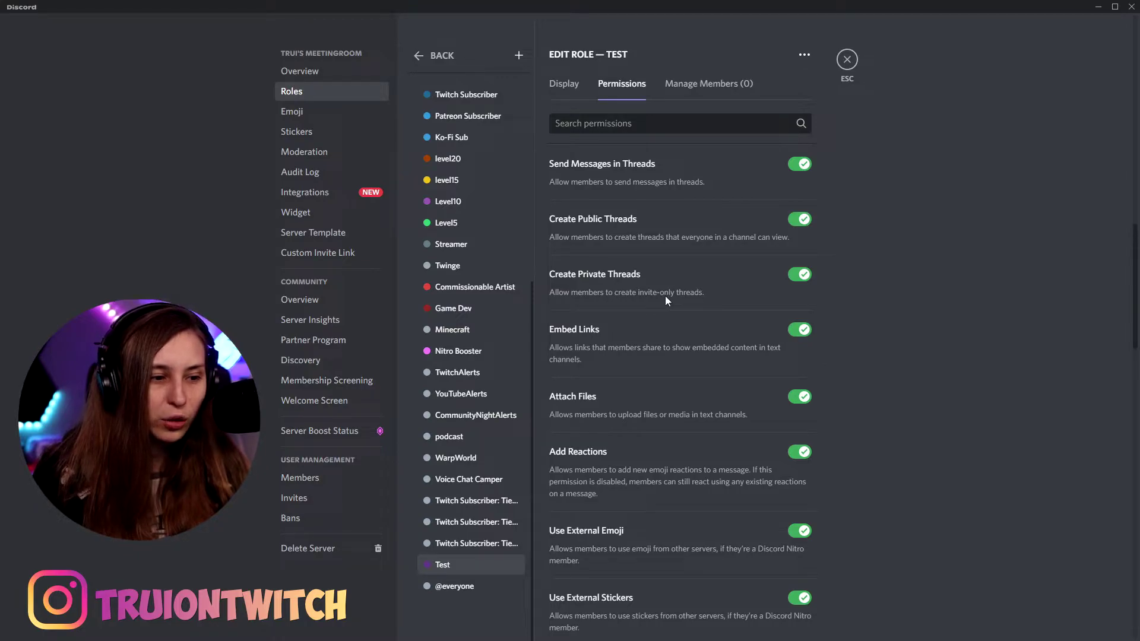
{"action": "scroll", "coordinate": [665, 296], "scroll_direction": "down", "scroll_amount": 1}
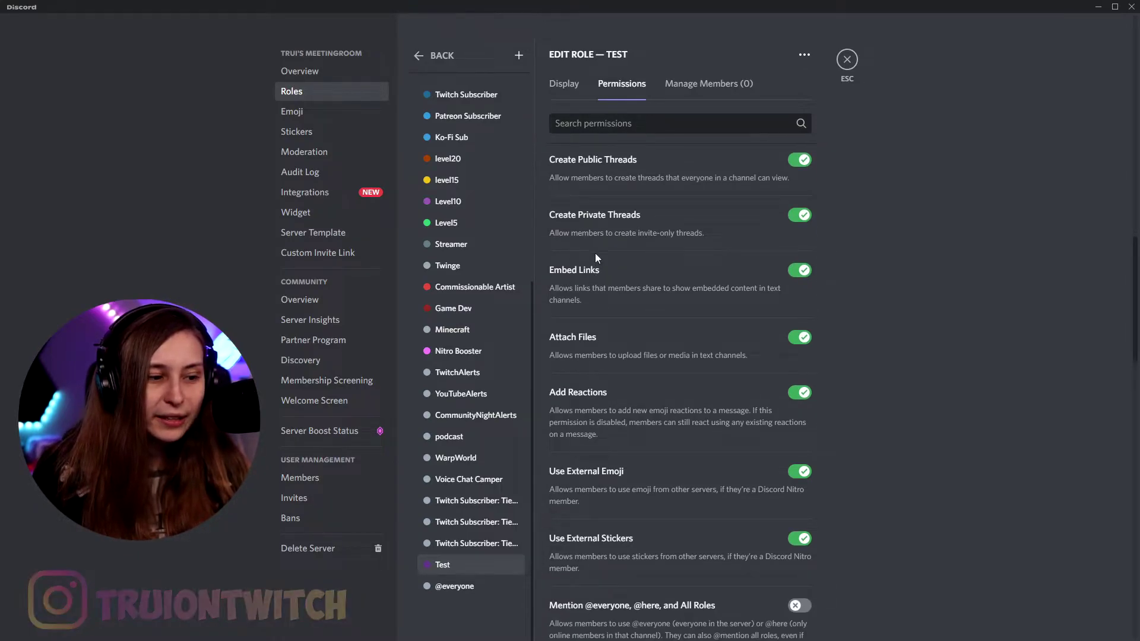
{"action": "scroll", "coordinate": [617, 302], "scroll_direction": "down", "scroll_amount": 1}
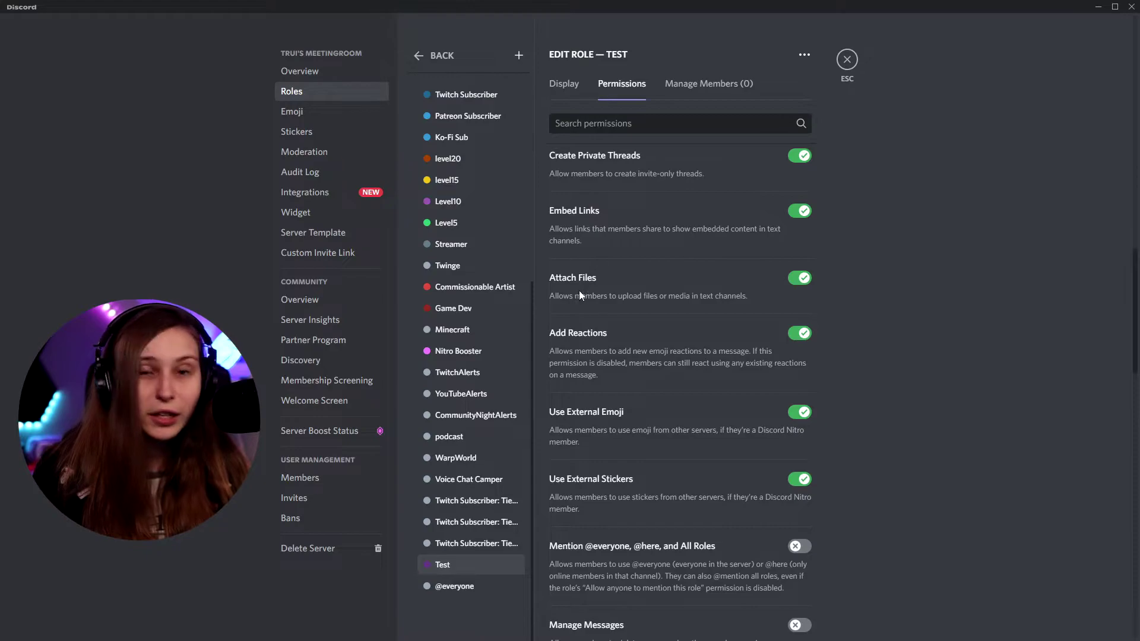
{"action": "scroll", "coordinate": [579, 291], "scroll_direction": "down", "scroll_amount": 1}
Step: Leave the role settings and add an emoji reaction to the latest post in the announcements channel
{"action": "key", "text": "Escape"}
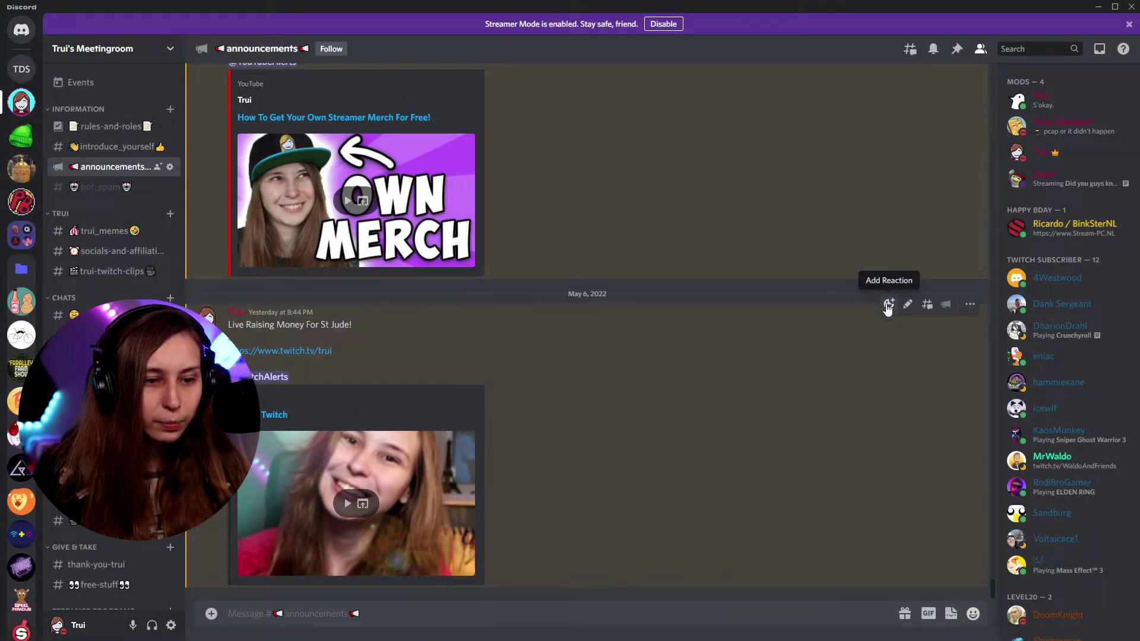
{"action": "left_click", "coordinate": [888, 304]}
{"action": "left_click", "coordinate": [709, 365]}
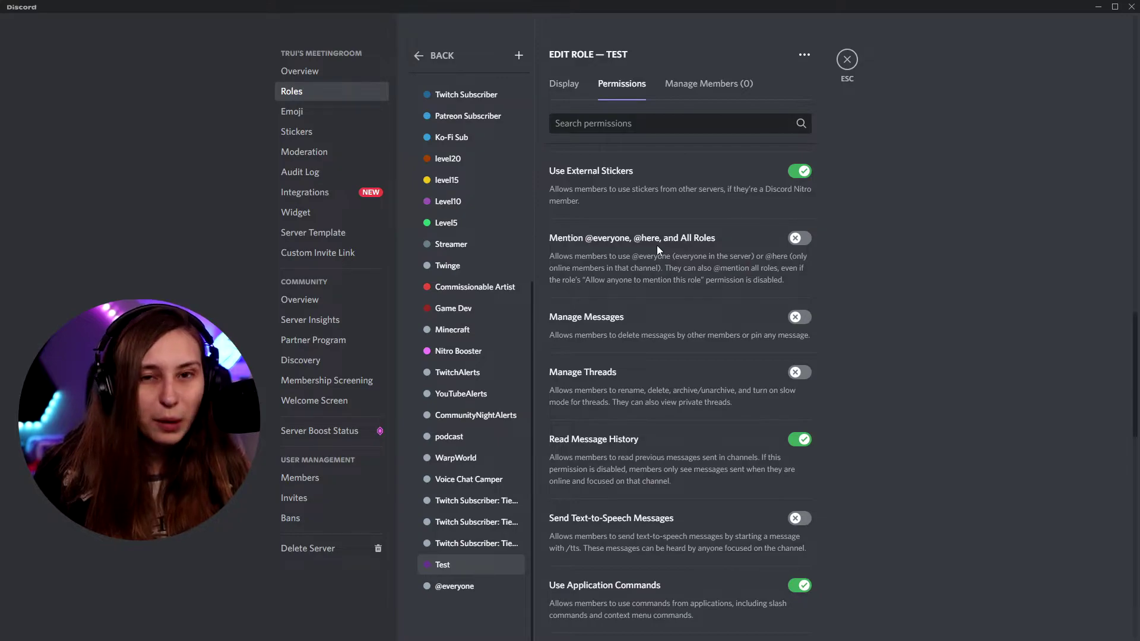
{"action": "scroll", "coordinate": [655, 246], "scroll_direction": "down", "scroll_amount": 1}
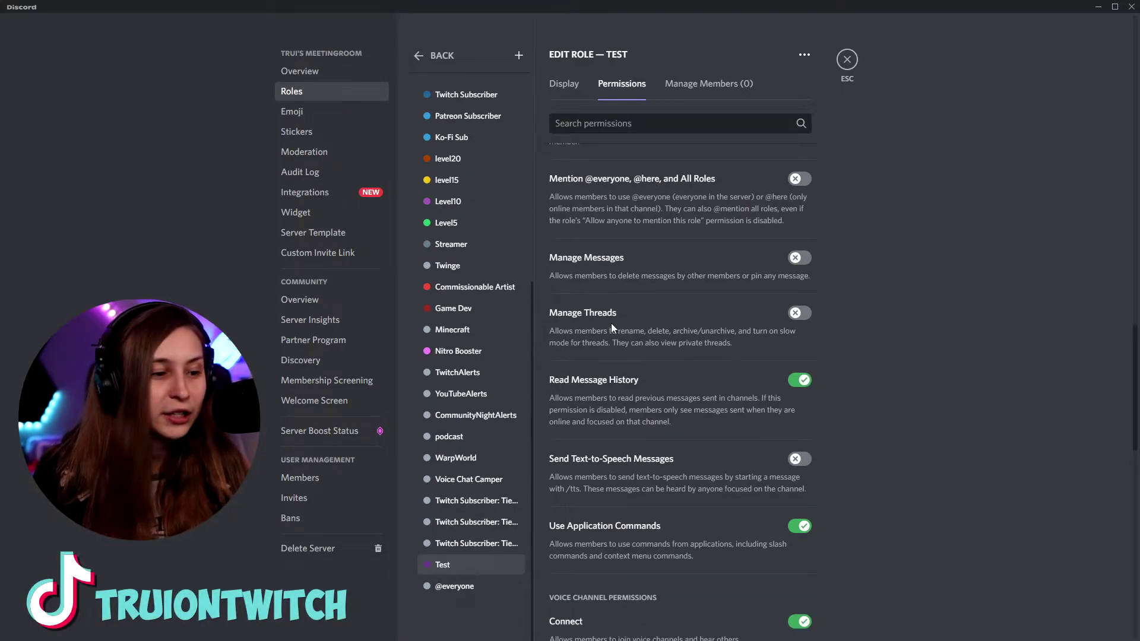
{"action": "scroll", "coordinate": [610, 323], "scroll_direction": "down", "scroll_amount": 2}
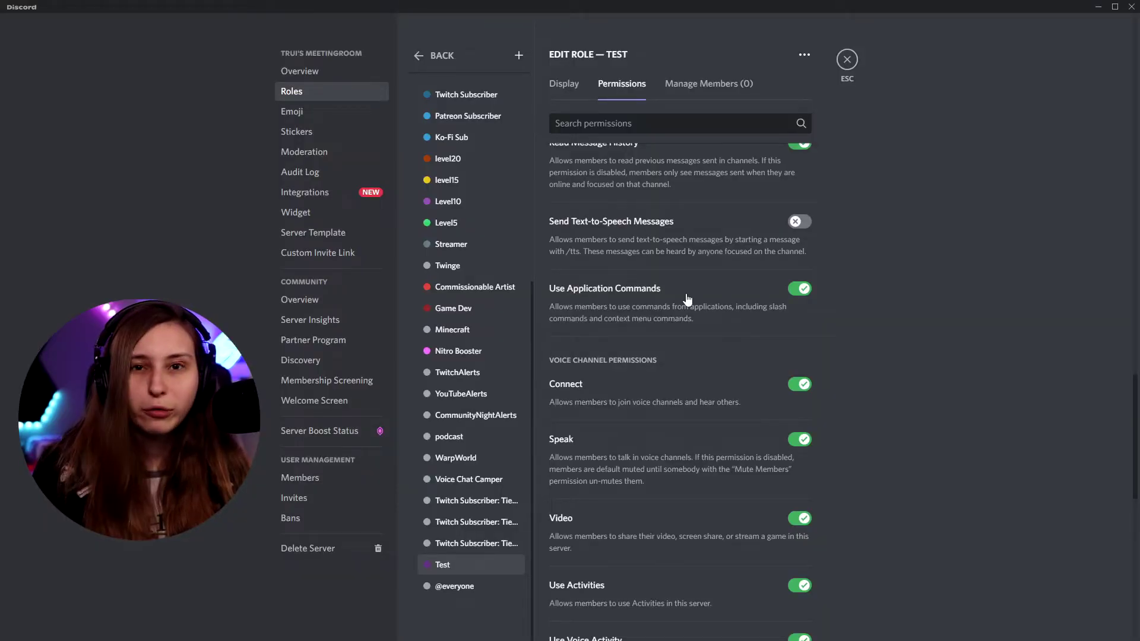
{"action": "scroll", "coordinate": [475, 178], "scroll_direction": "up", "scroll_amount": 10}
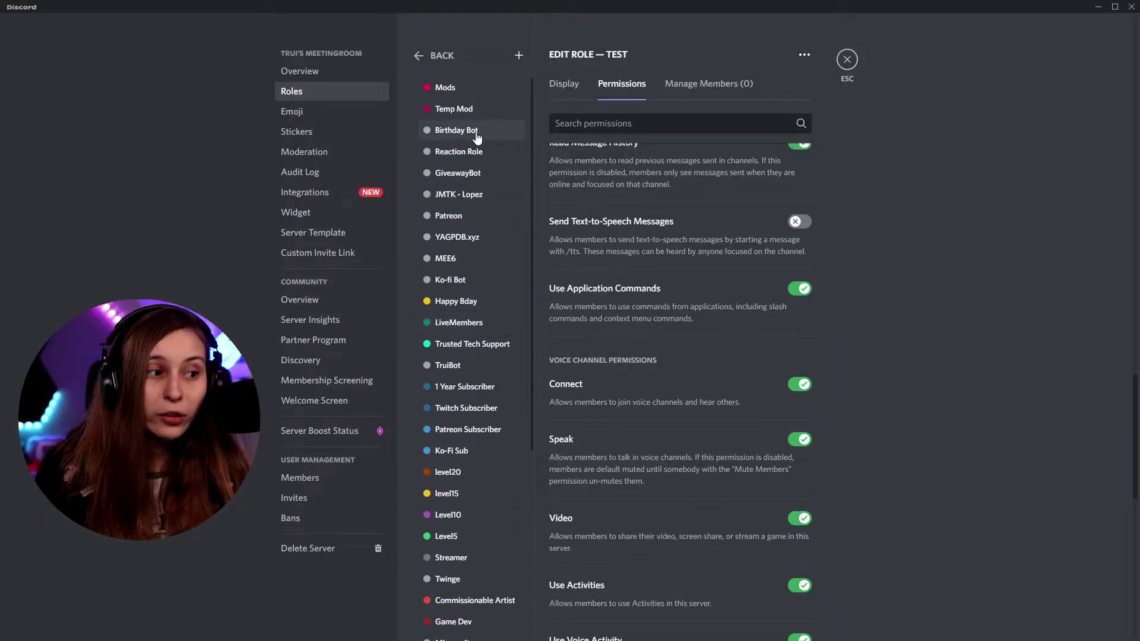
{"action": "scroll", "coordinate": [491, 279], "scroll_direction": "down", "scroll_amount": 4}
Step: Examine the Test role's voice channel, stage channel, events and advanced permissions, from Connect to Administrator
{"action": "scroll", "coordinate": [568, 279], "scroll_direction": "down", "scroll_amount": 2}
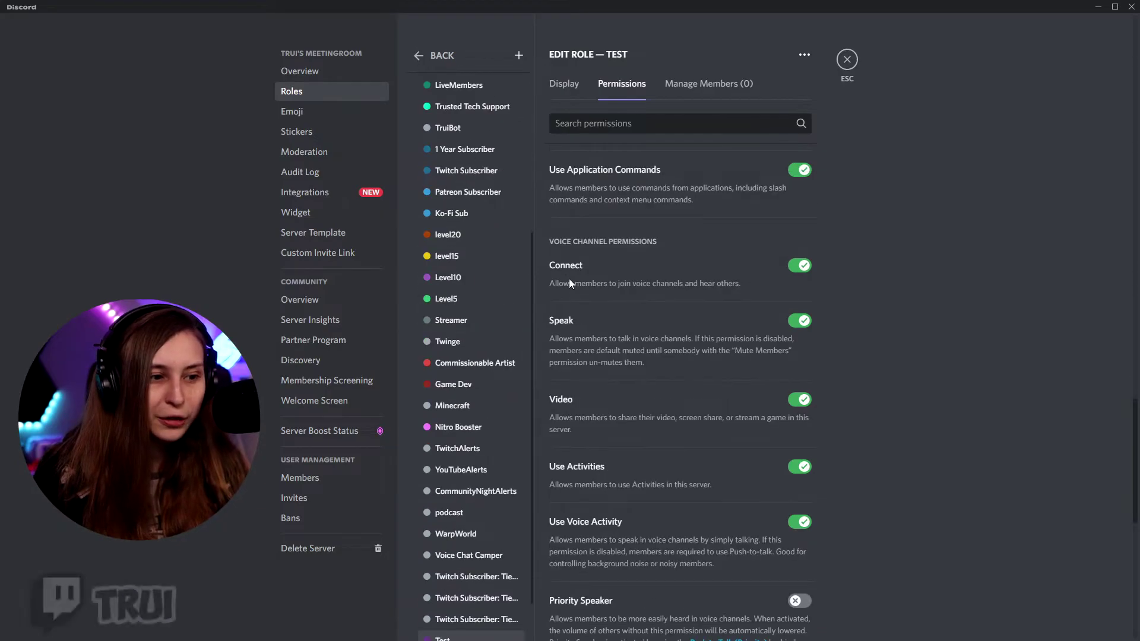
{"action": "scroll", "coordinate": [618, 287], "scroll_direction": "down", "scroll_amount": 2}
{"action": "scroll", "coordinate": [626, 265], "scroll_direction": "up", "scroll_amount": 1}
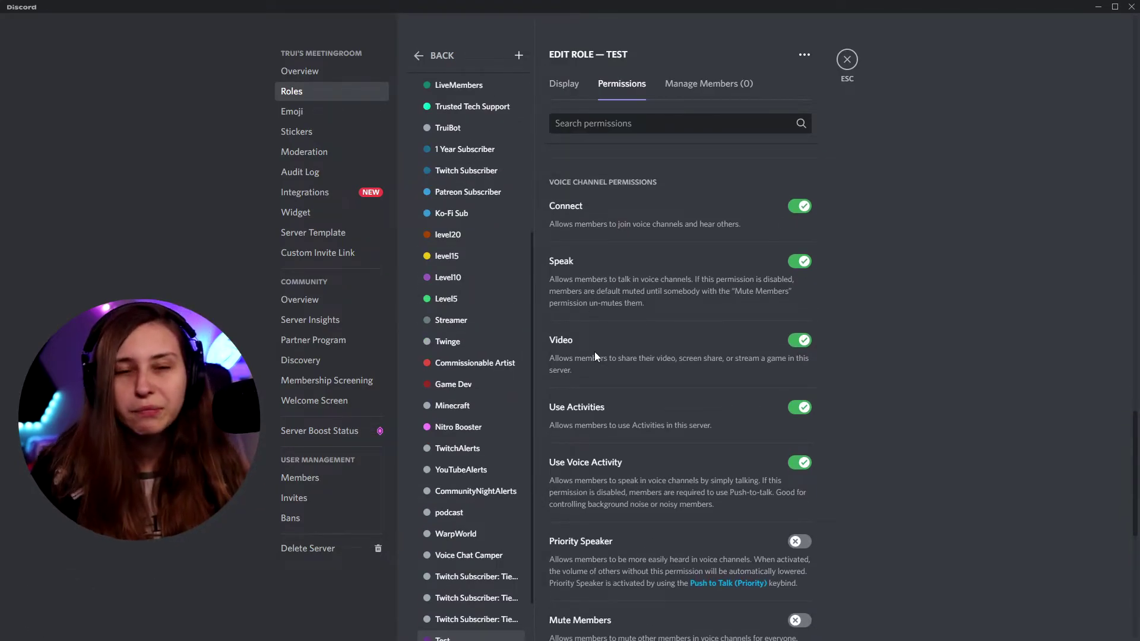
{"action": "scroll", "coordinate": [599, 351], "scroll_direction": "down", "scroll_amount": 3}
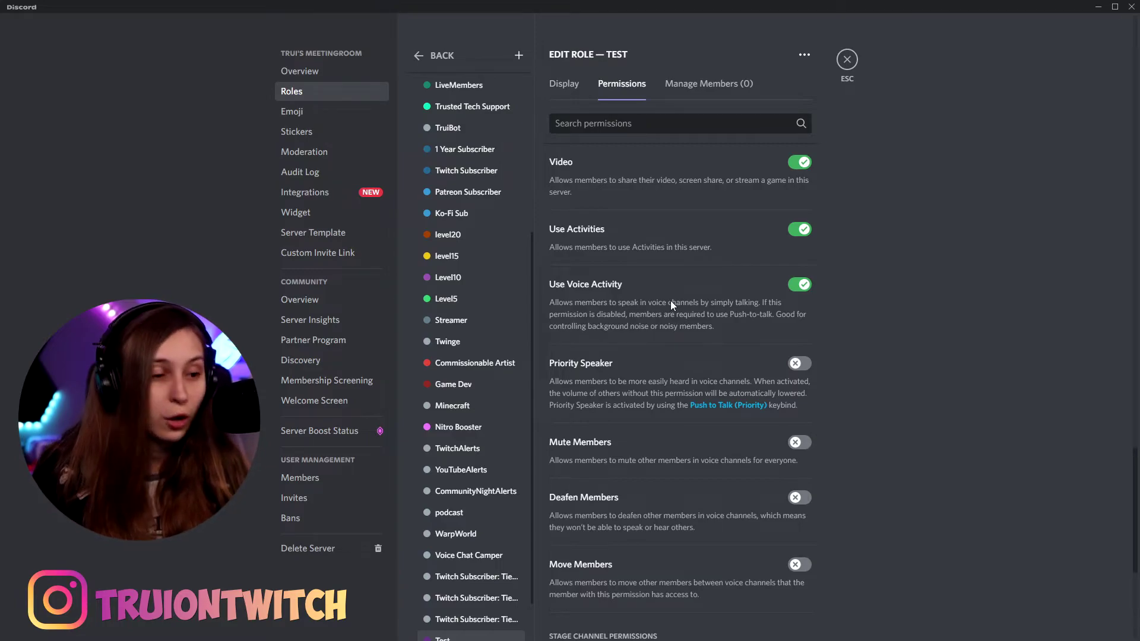
{"action": "scroll", "coordinate": [671, 301], "scroll_direction": "down", "scroll_amount": 1}
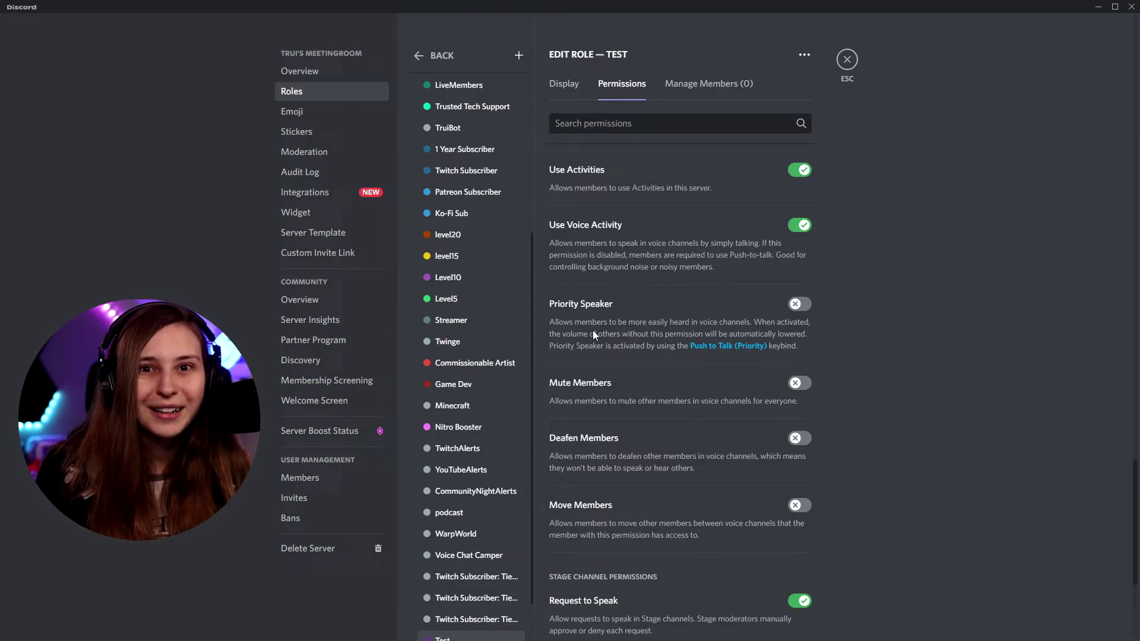
{"action": "scroll", "coordinate": [653, 308], "scroll_direction": "down", "scroll_amount": 1}
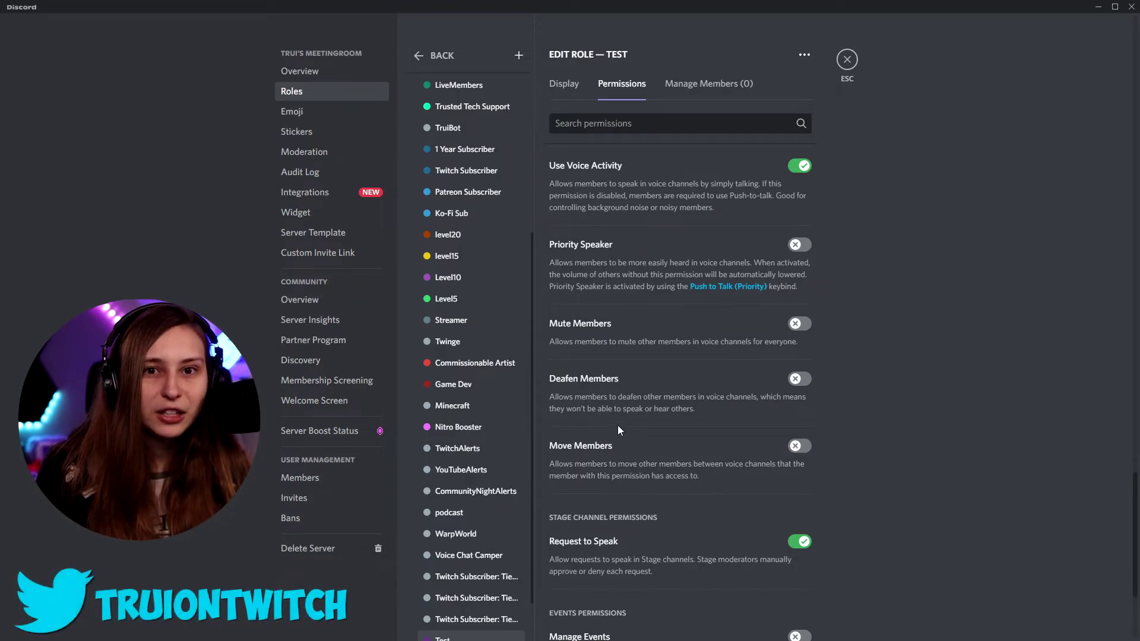
{"action": "scroll", "coordinate": [653, 415], "scroll_direction": "down", "scroll_amount": 3}
{"action": "scroll", "coordinate": [696, 394], "scroll_direction": "down", "scroll_amount": 1}
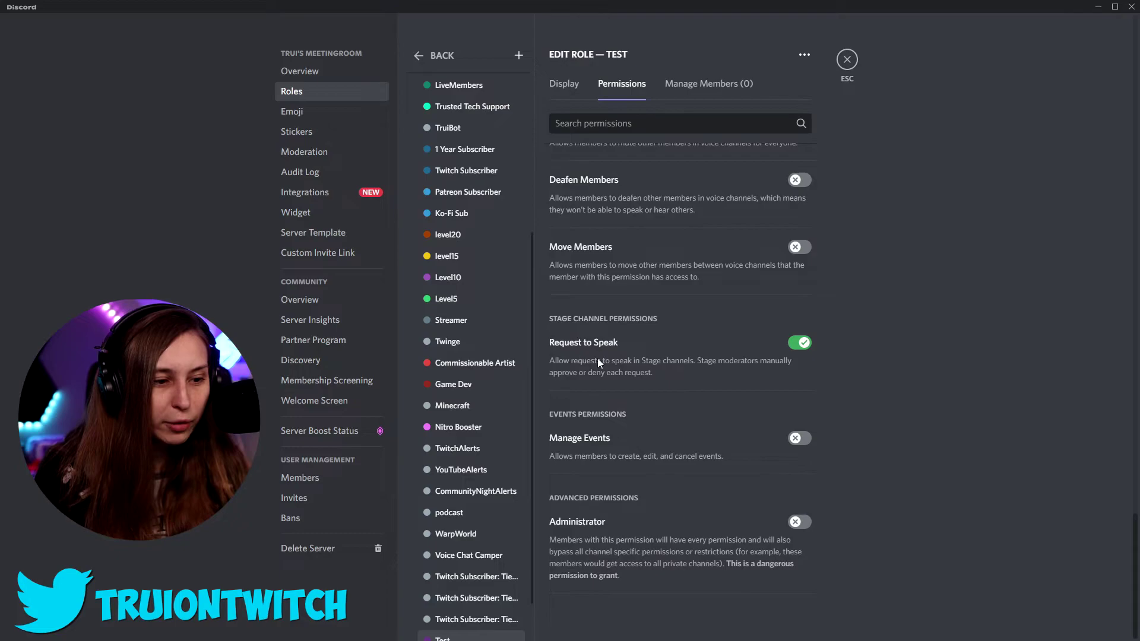